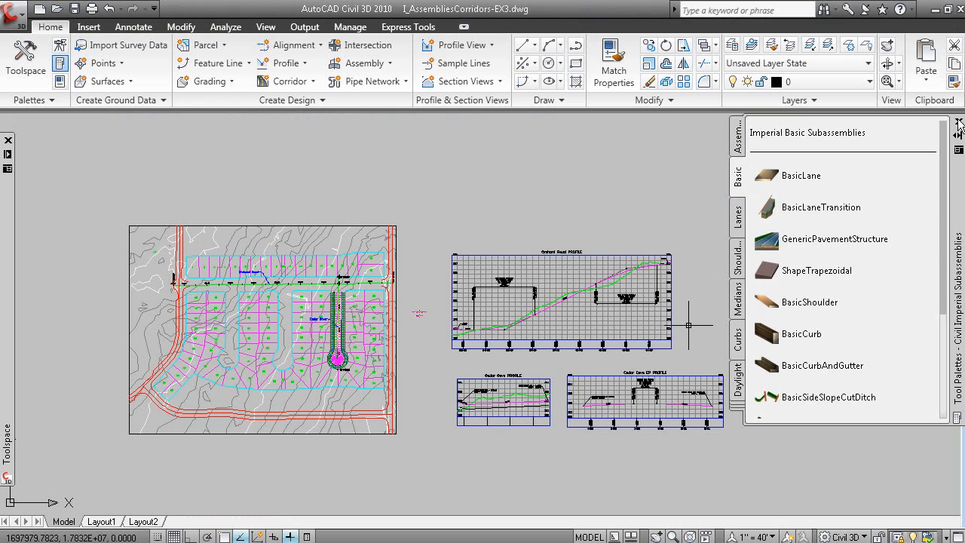
Close the Tool Palettes window and bring it back into view
click(959, 122)
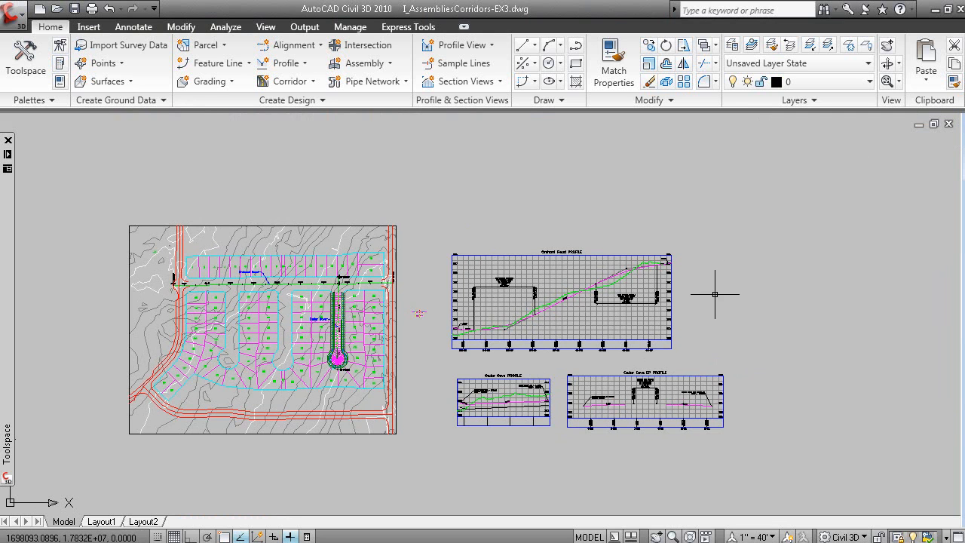
key(ctrl+3)
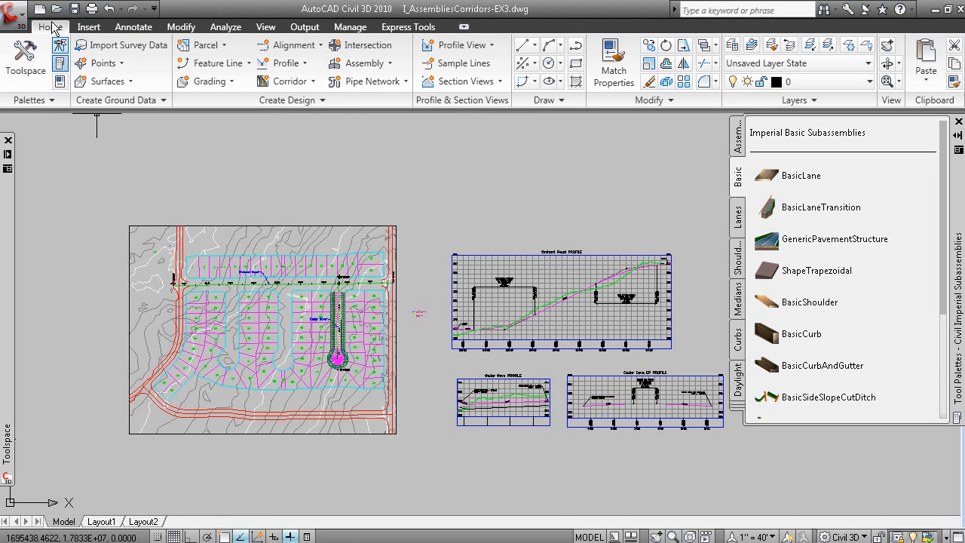
click(60, 70)
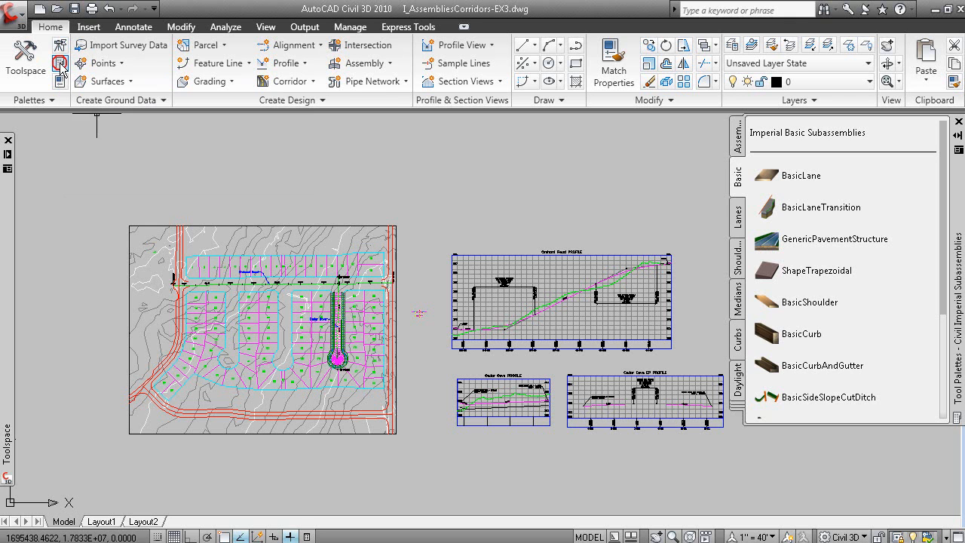
click(60, 64)
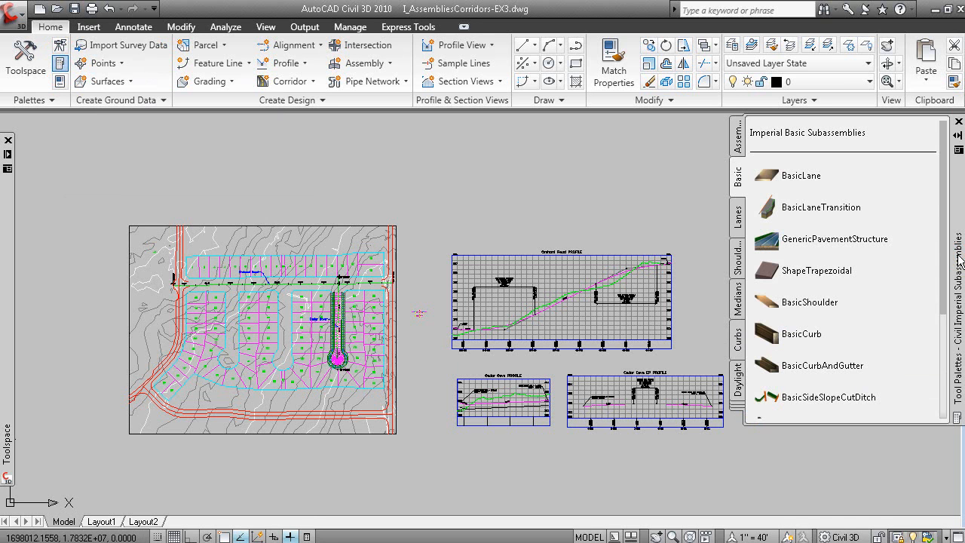
Move the Tool Palettes window into the drawing area and browse its Lanes, Shoulders and Medians subassemblies
drag(959, 260, 678, 245)
click(694, 234)
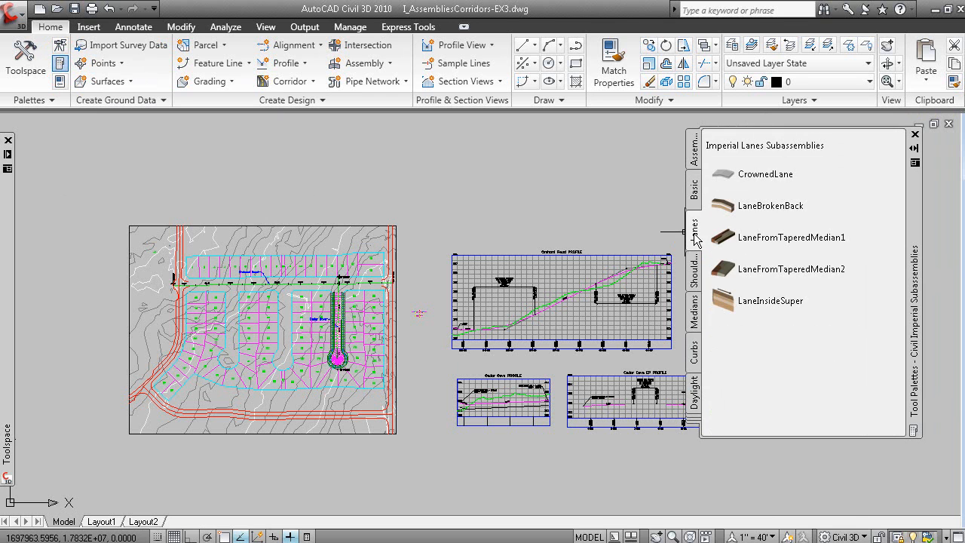
click(694, 268)
click(694, 309)
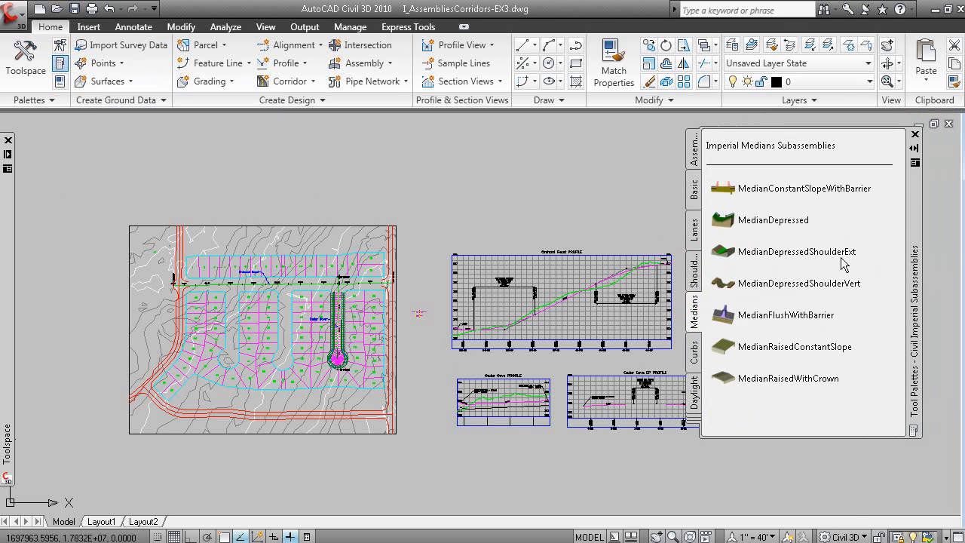
Browse the Civil Materials palette group and the Samples group, including its Hatches and Fills palette
right_click(917, 183)
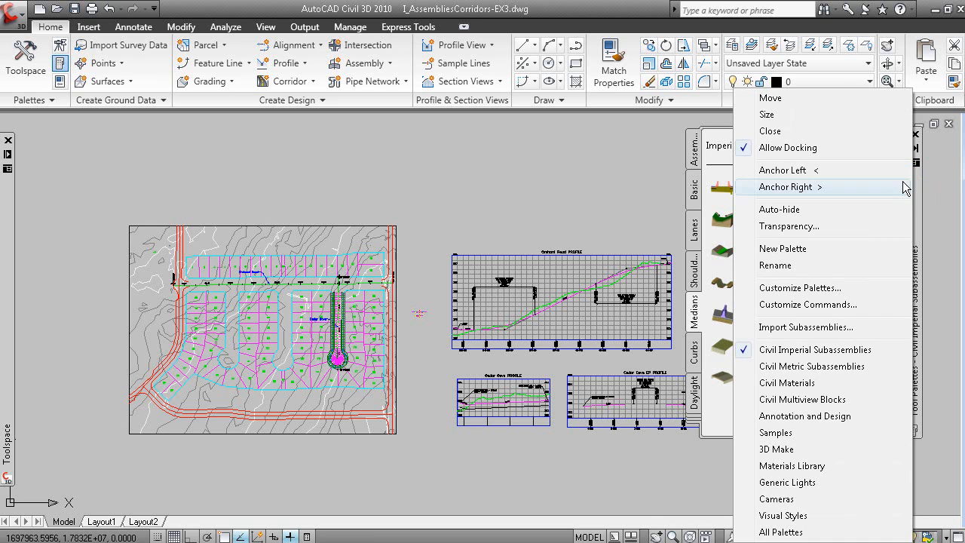
click(806, 383)
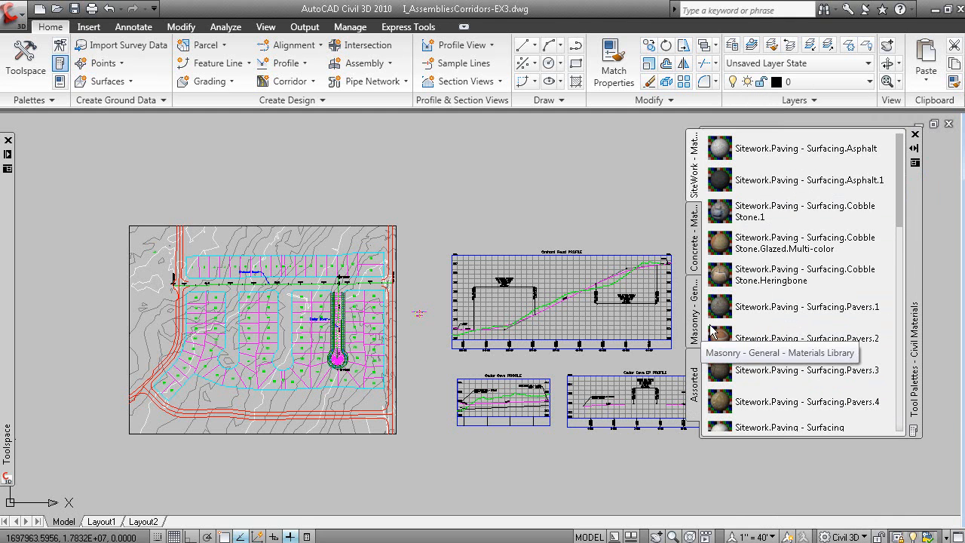
right_click(913, 214)
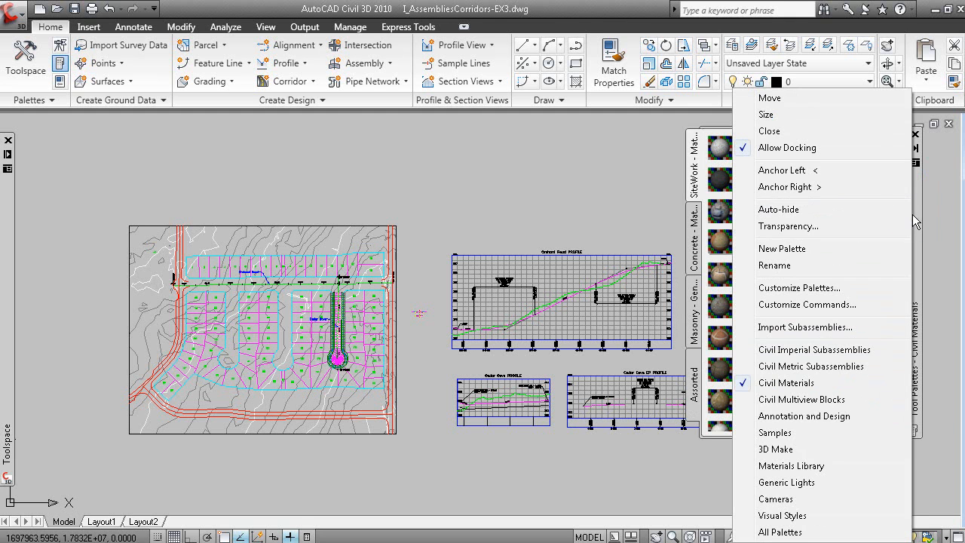
click(819, 435)
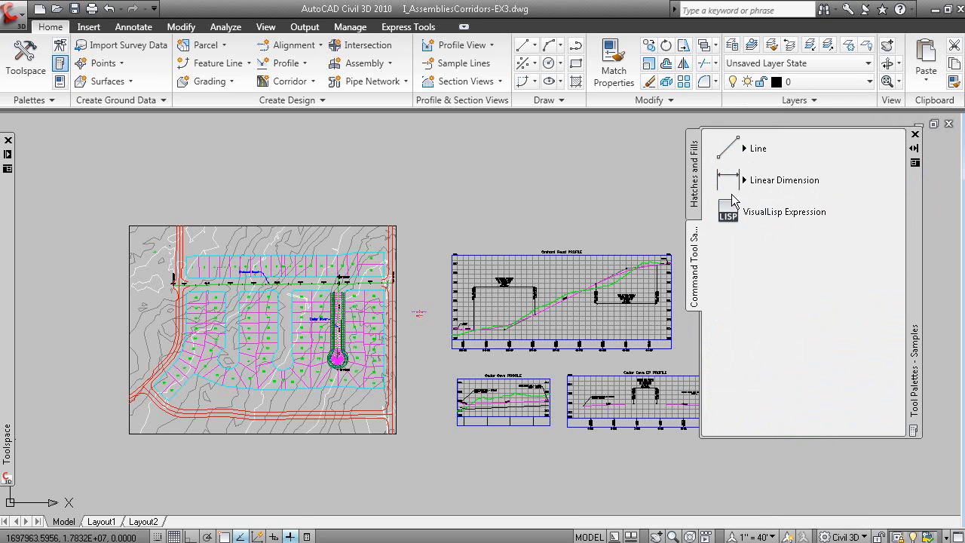
click(697, 201)
Switch the tool palettes to the 3D Make group and browse its Modeling, Draw and Modify palettes
right_click(912, 184)
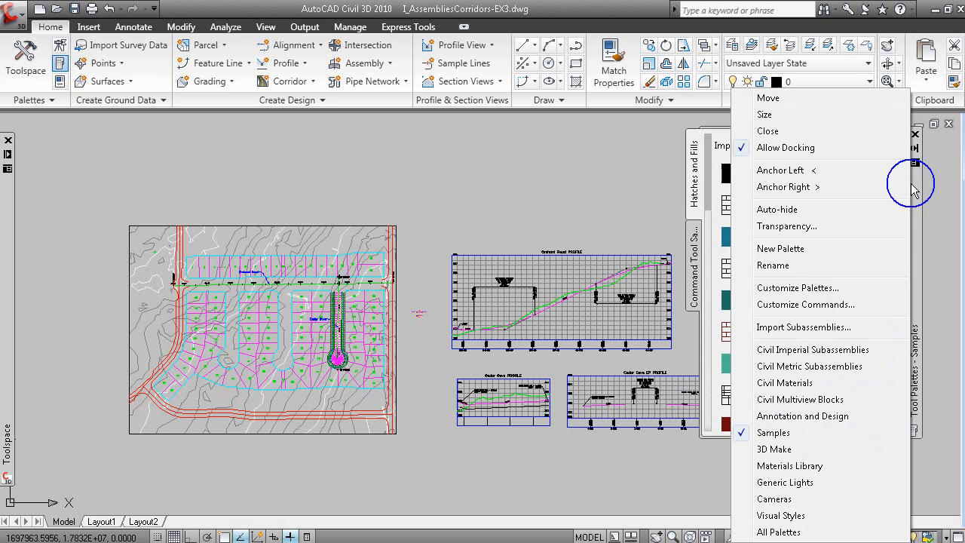
click(788, 450)
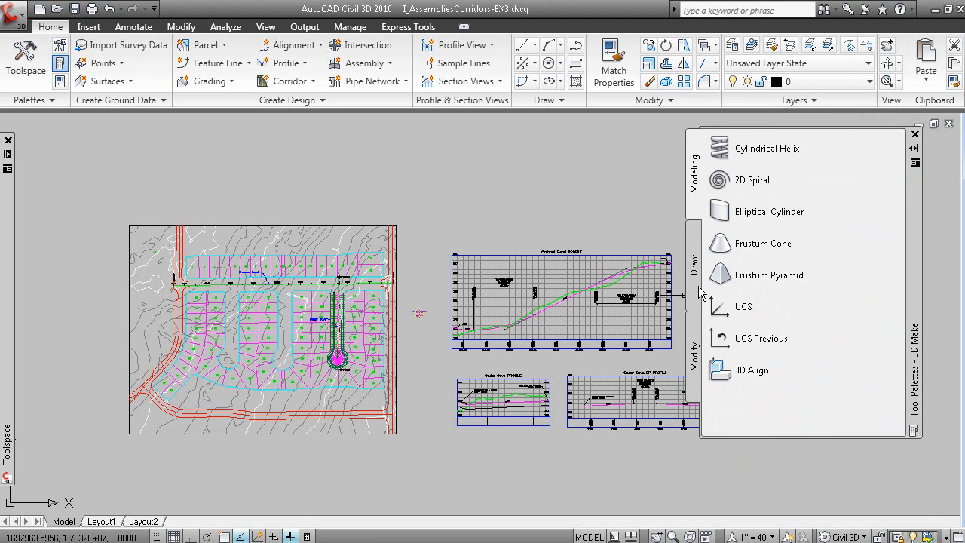
click(694, 286)
click(696, 334)
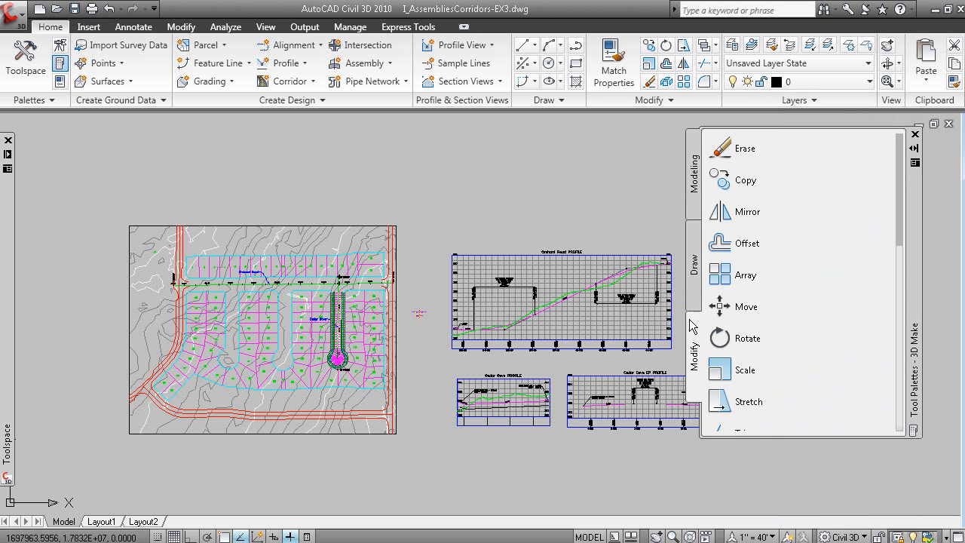
click(693, 296)
click(692, 208)
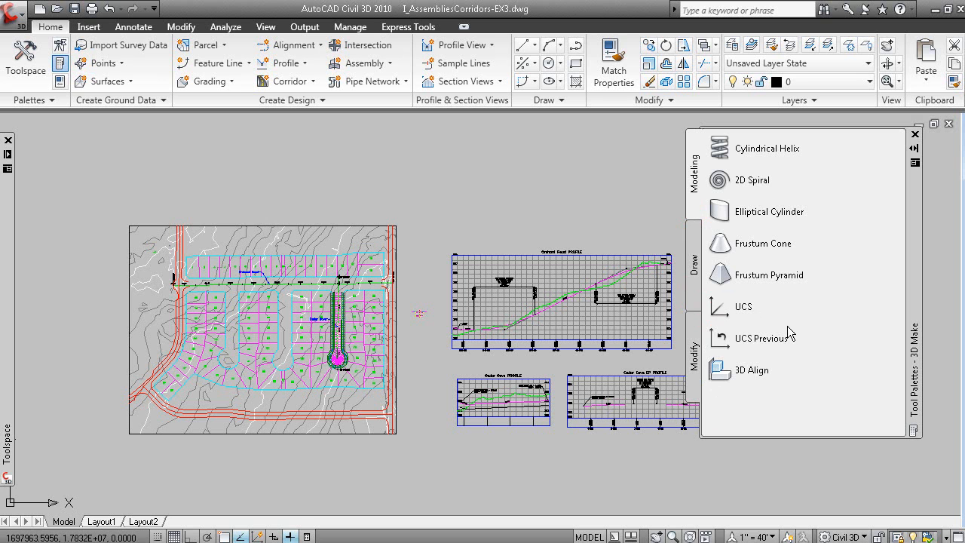
Restore the Civil Imperial Subassemblies palette group and shift the Tool Palettes window slightly away from the profile views
right_click(910, 223)
click(854, 351)
drag(918, 336, 943, 350)
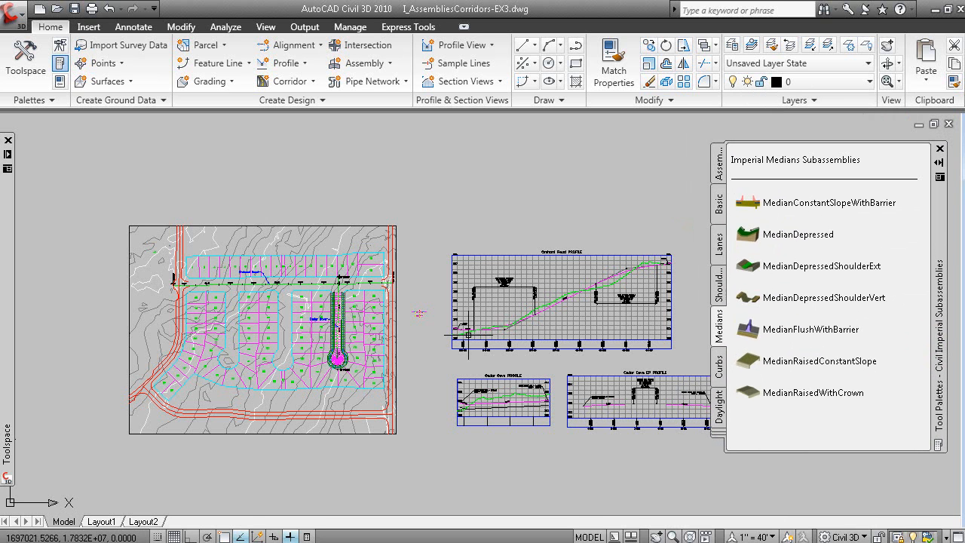
Examine the two existing road assemblies up close, selecting the upper one's left lane subassembly for inspection
scroll(421, 309, up, 7)
mouse_move(405, 344)
middle_down()
mouse_move(428, 355)
mouse_move(527, 340)
middle_up()
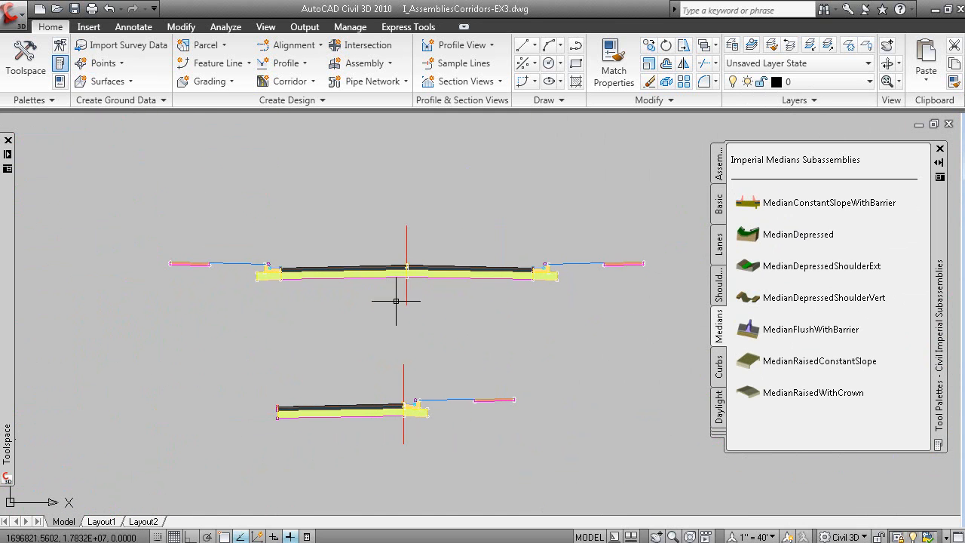
click(381, 277)
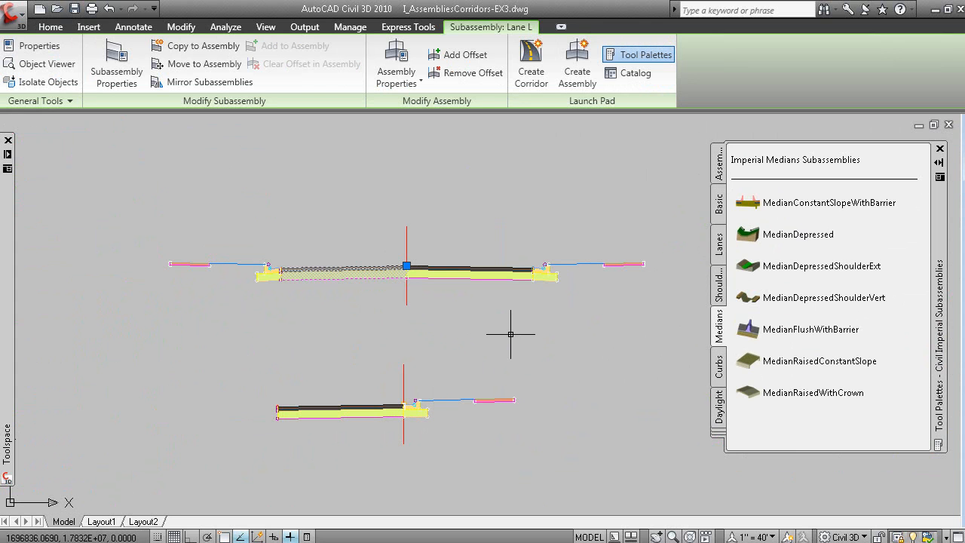
key(Escape)
scroll(511, 335, down, 3)
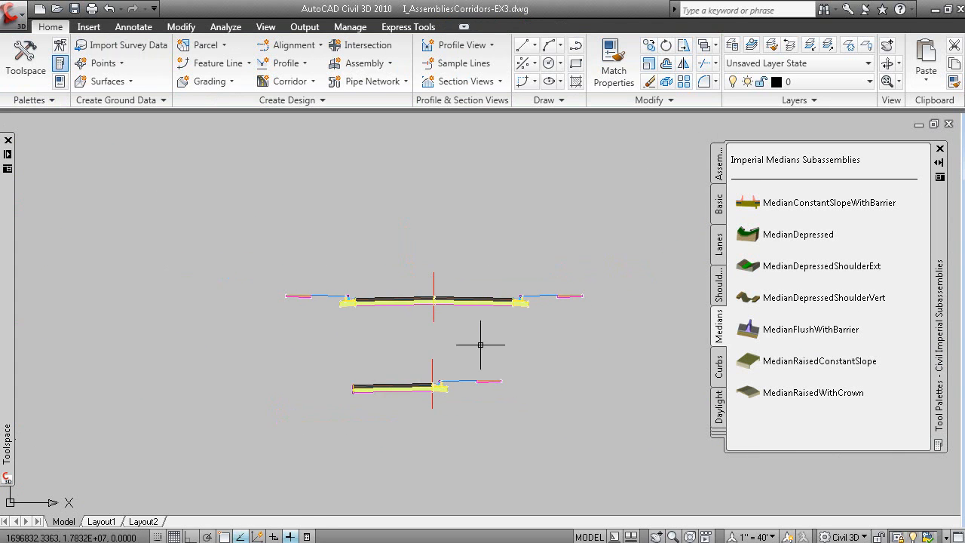
Close the Toolspace, show the Properties palette, and put the Tool Palettes where the Toolspace was
click(9, 140)
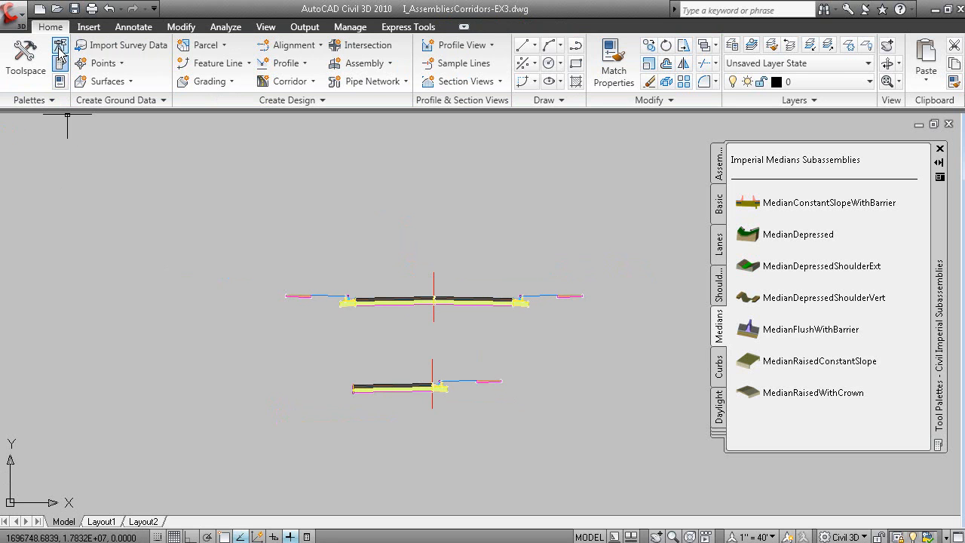
click(59, 81)
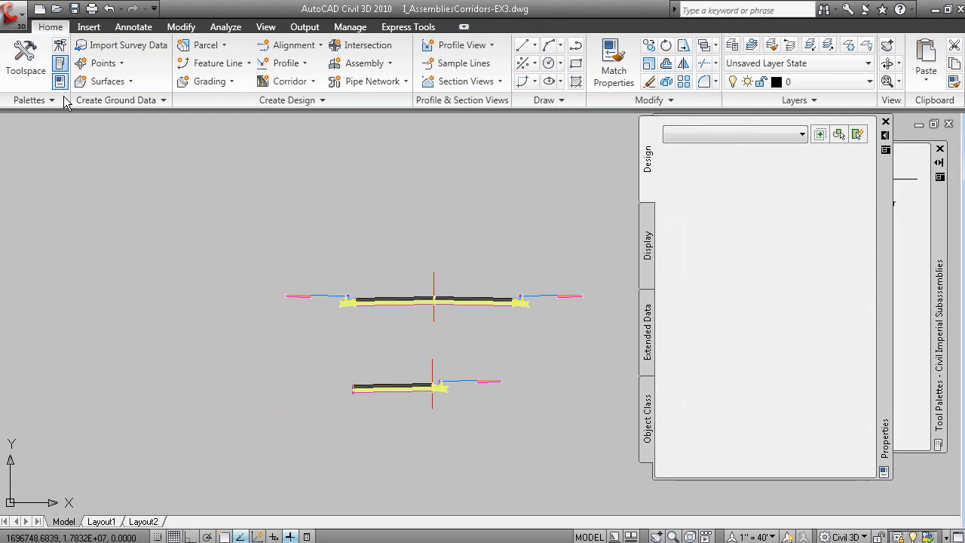
drag(941, 249, 7, 248)
Anchor the Properties palette on the right side of the drawing area
drag(891, 308, 933, 339)
right_click(926, 343)
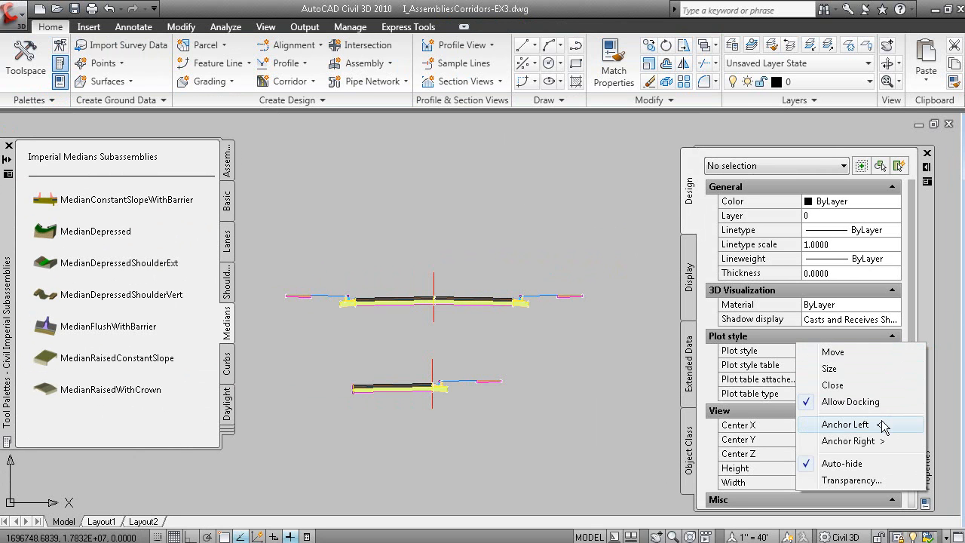
click(868, 441)
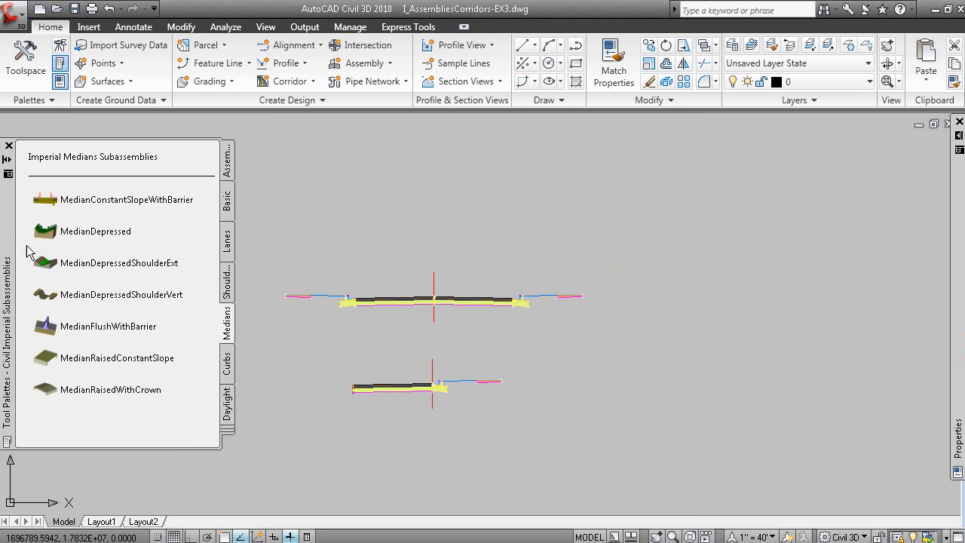
Show the Lanes subassemblies in the tool palettes and keep the Properties palette expanded
click(228, 245)
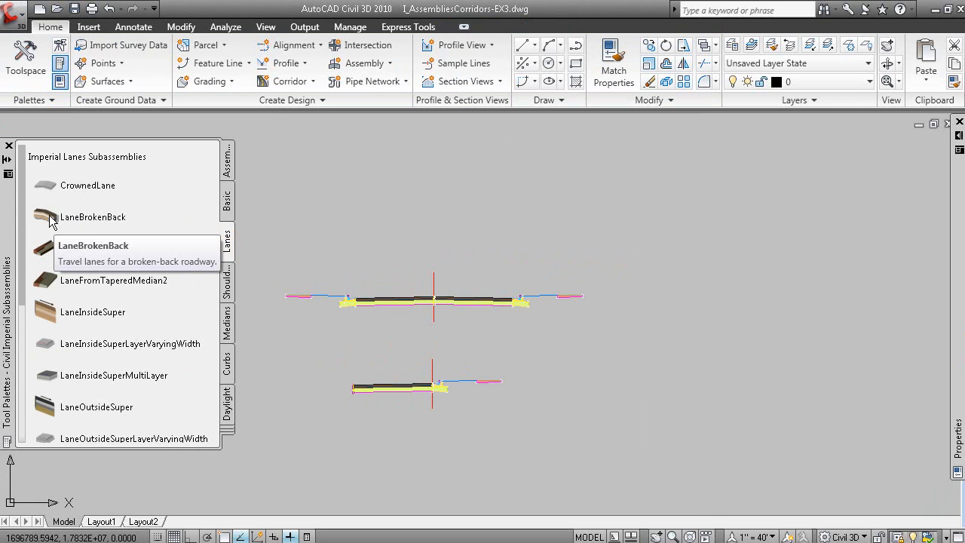
mouse_move(959, 149)
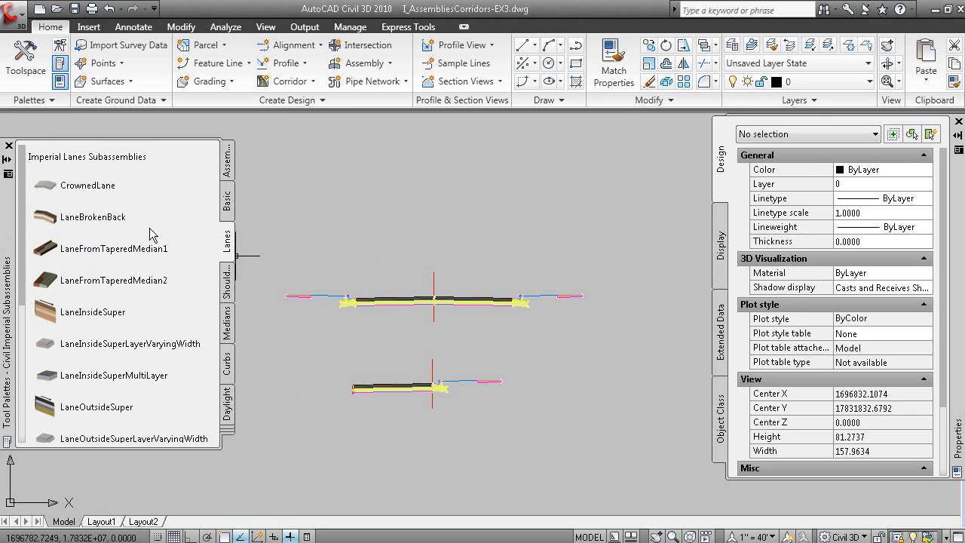
Create an assembly named "2 Lane" with the Basic style and All Codes code set, placing its baseline above the existing assemblies
middle_drag(305, 305, 345, 343)
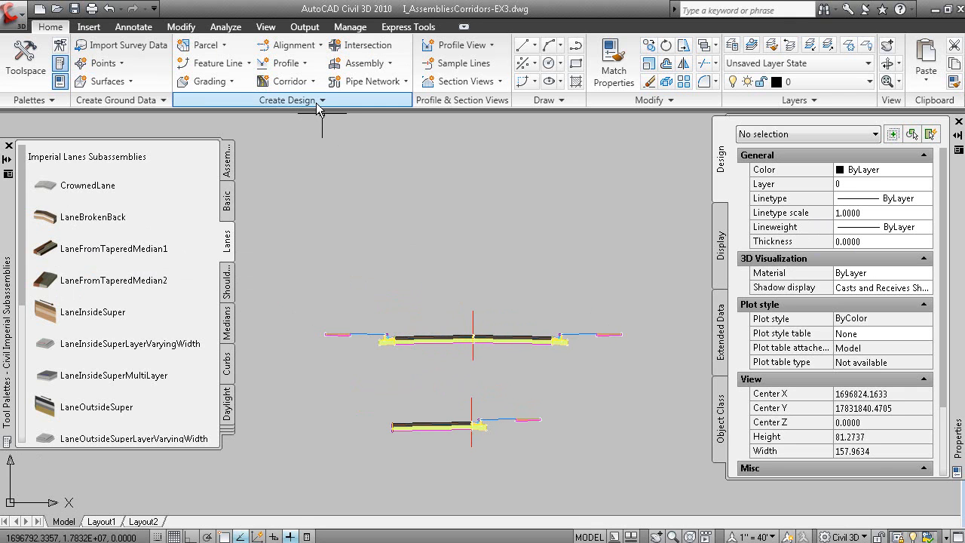
click(291, 81)
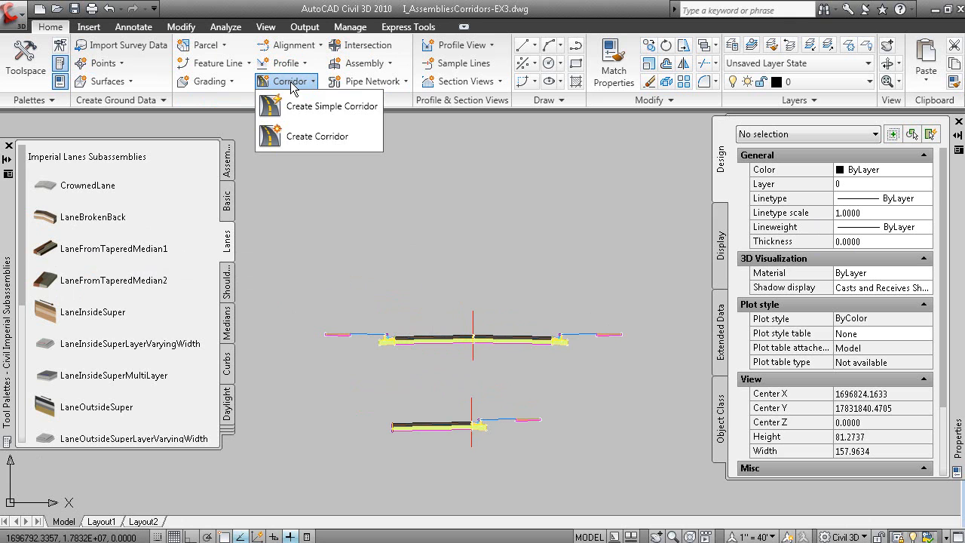
click(53, 30)
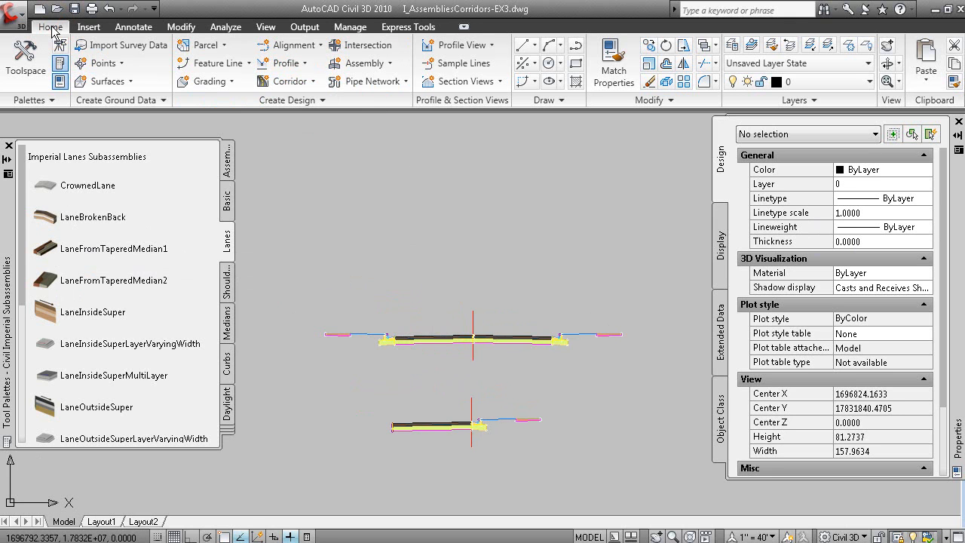
click(390, 64)
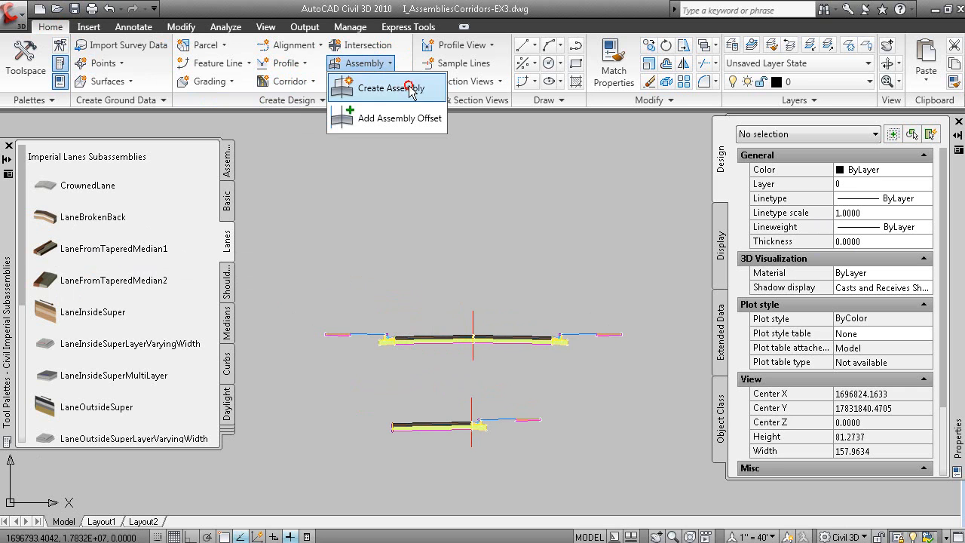
click(408, 88)
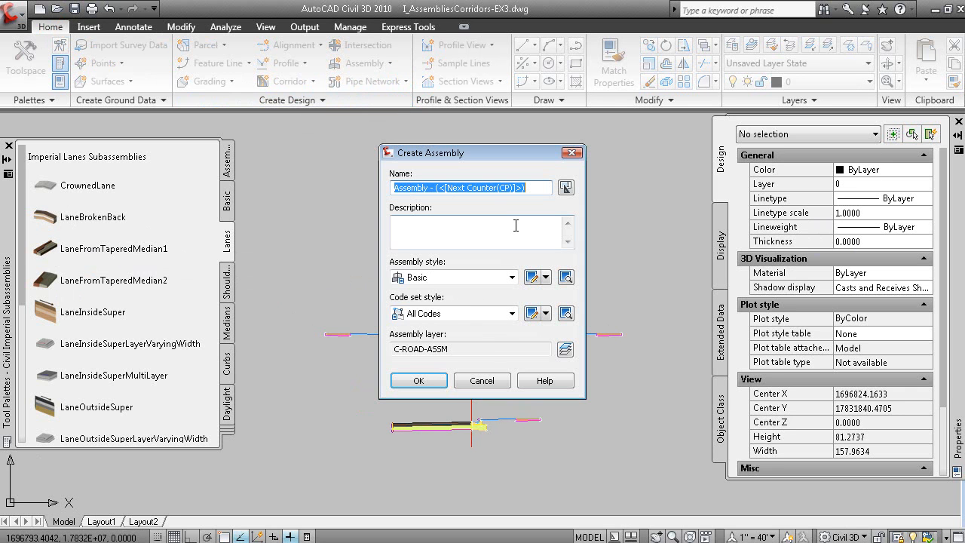
text(2 Lane)
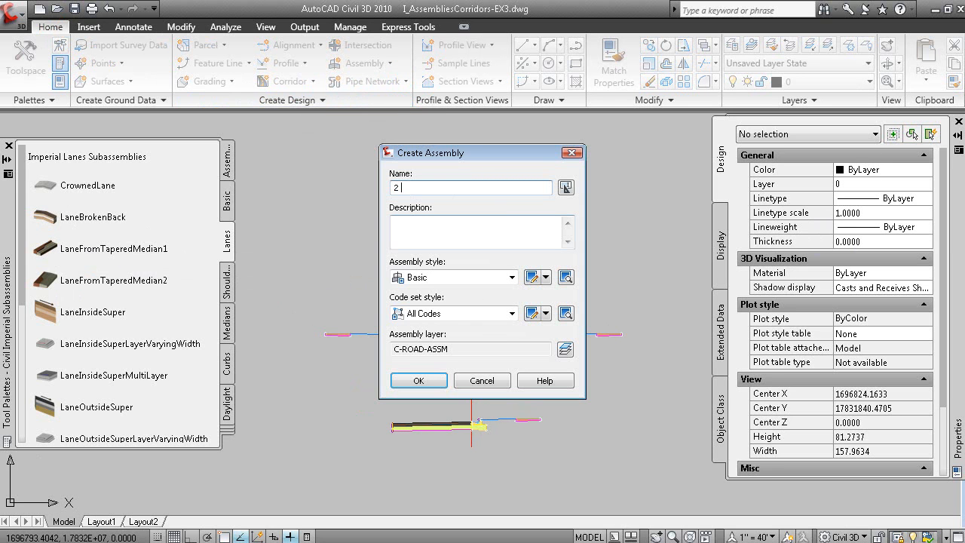
click(419, 381)
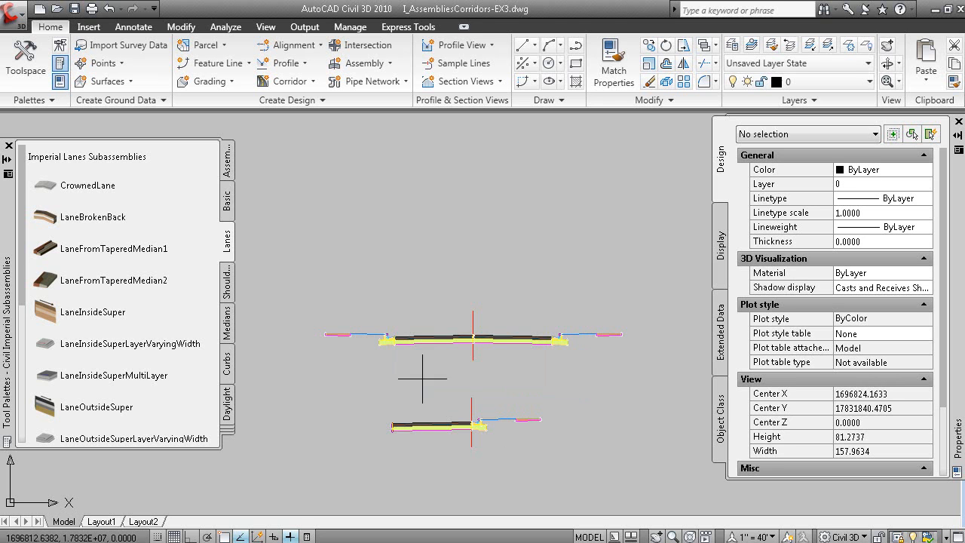
scroll(472, 210, up, 2)
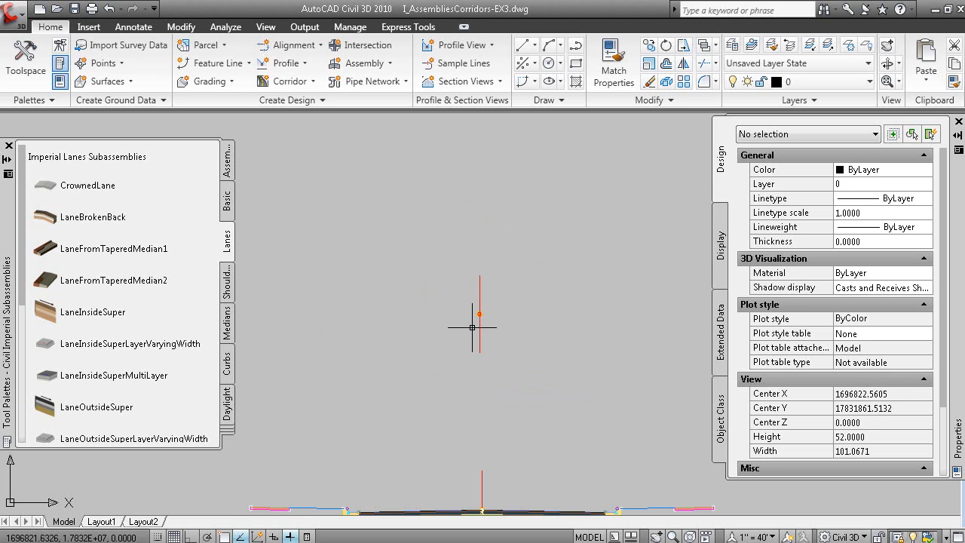
Add a LaneOutsideSuper subassembly with side Right and a 10 ft width to the 2 Lane assembly's baseline
click(50, 407)
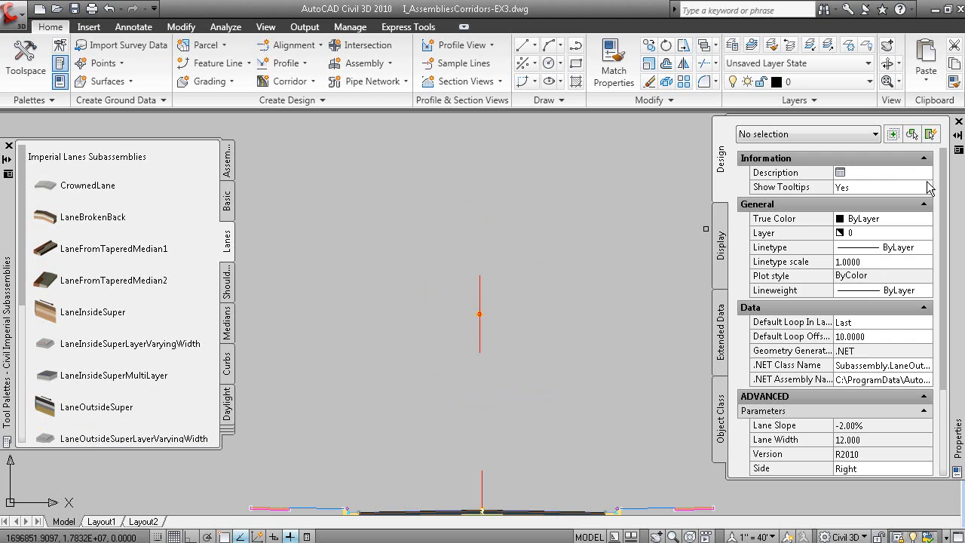
click(922, 161)
click(924, 175)
click(923, 192)
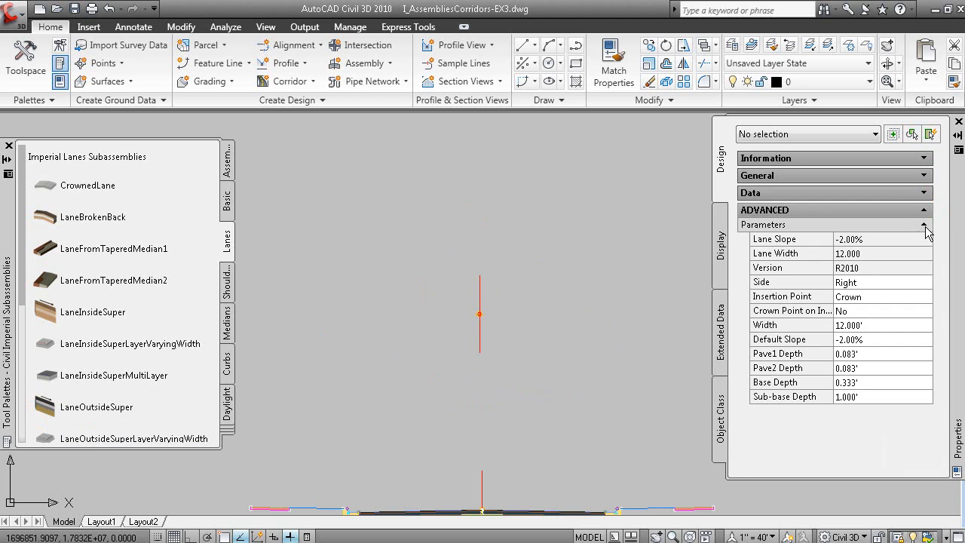
click(867, 326)
text(10)
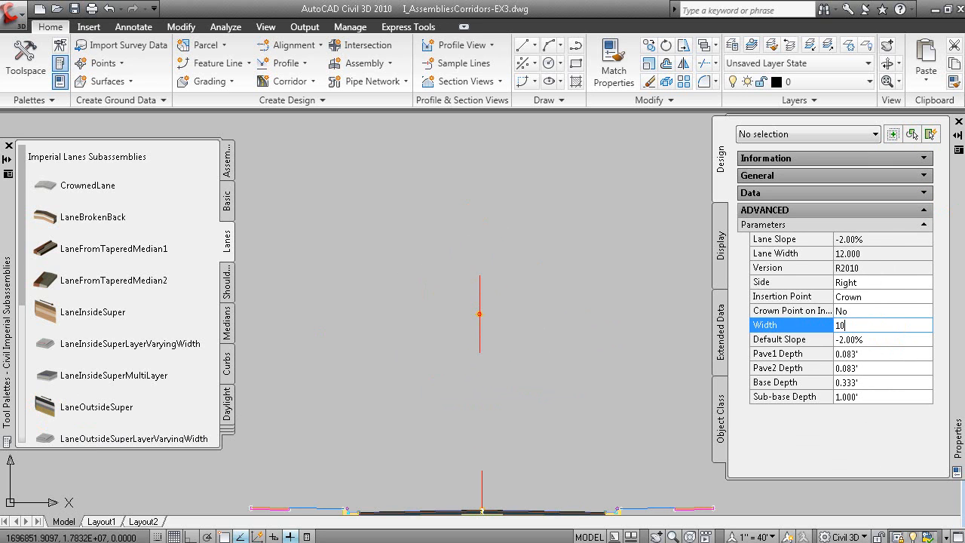
click(871, 285)
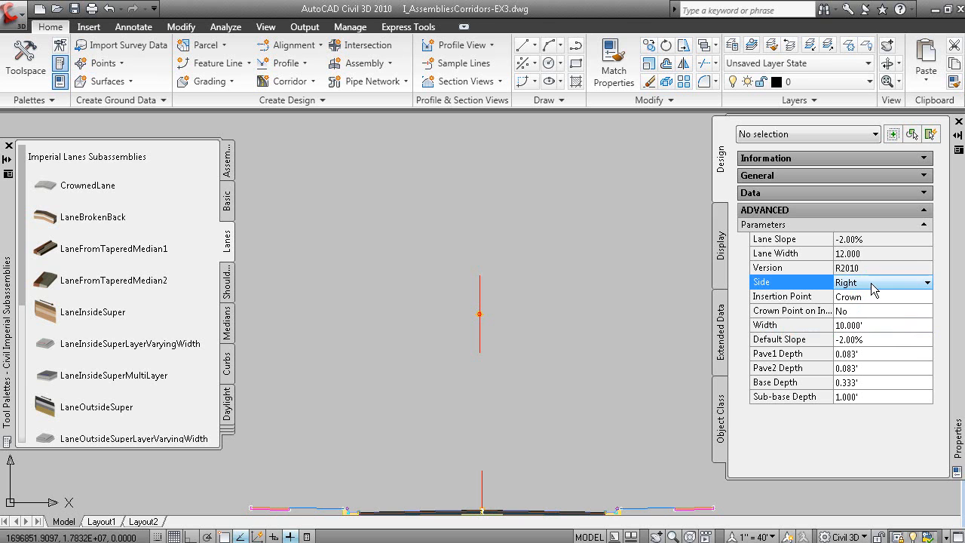
click(482, 330)
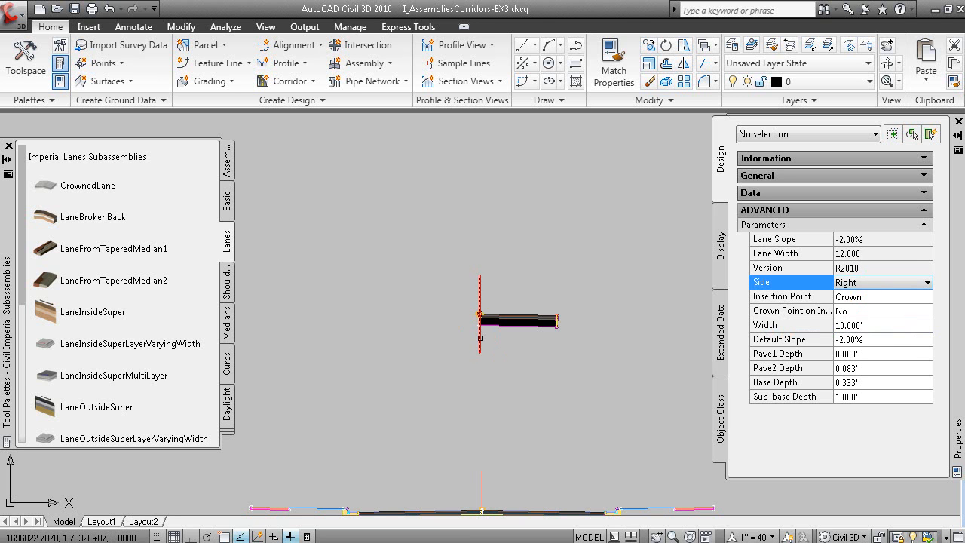
Add the matching LaneOutsideSuper lane with side Left to the same assembly baseline
click(867, 283)
click(867, 309)
click(480, 317)
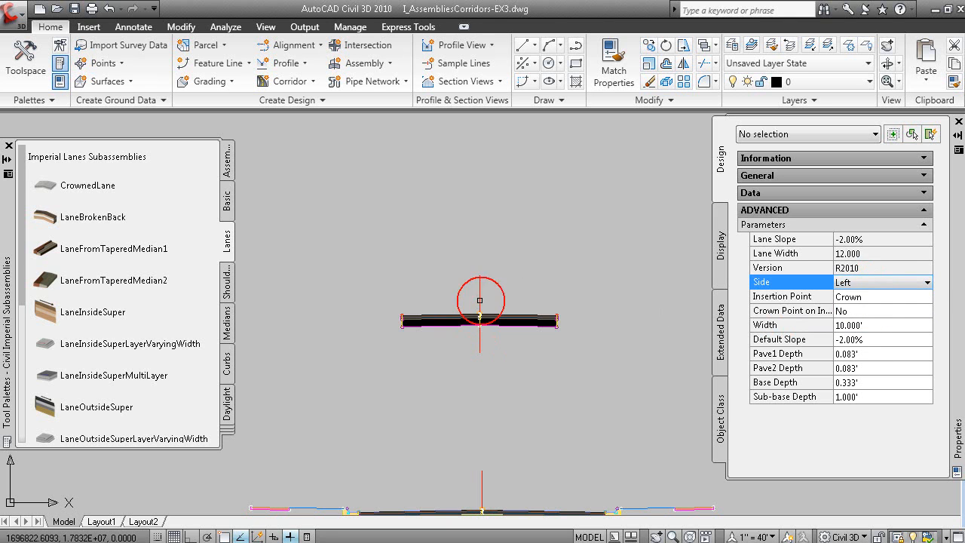
Attach an UrbanCurbGutterGeneral subassembly with side Left to the top outer edge of the left lane
click(227, 366)
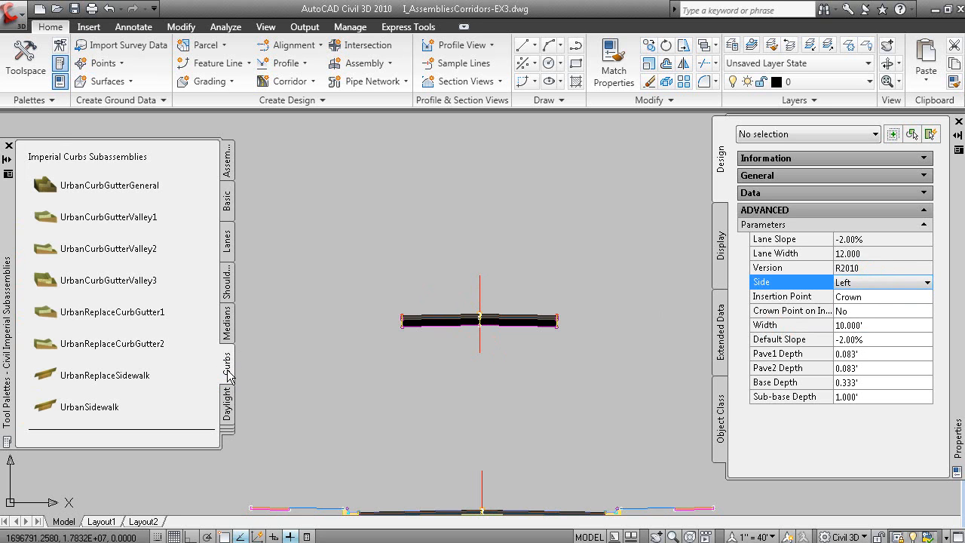
click(42, 187)
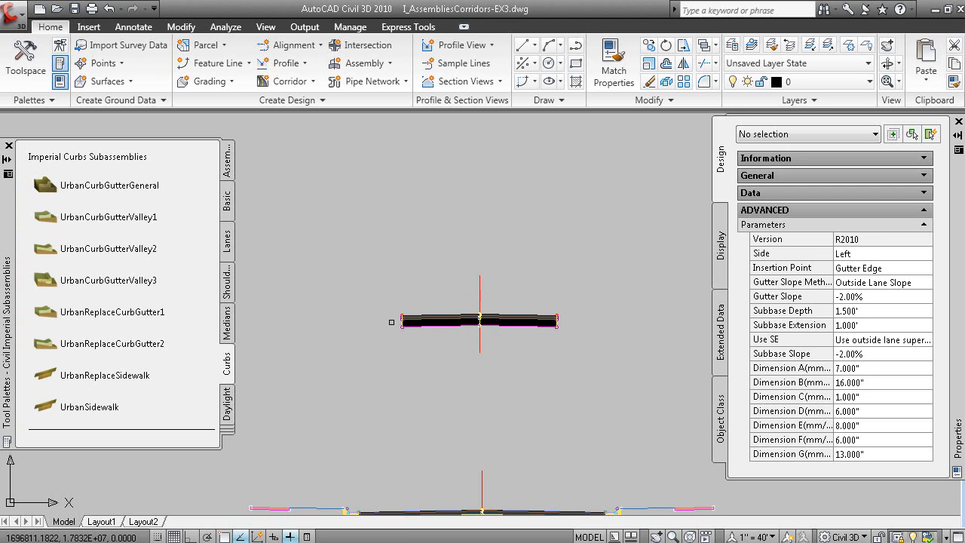
scroll(394, 322, up, 5)
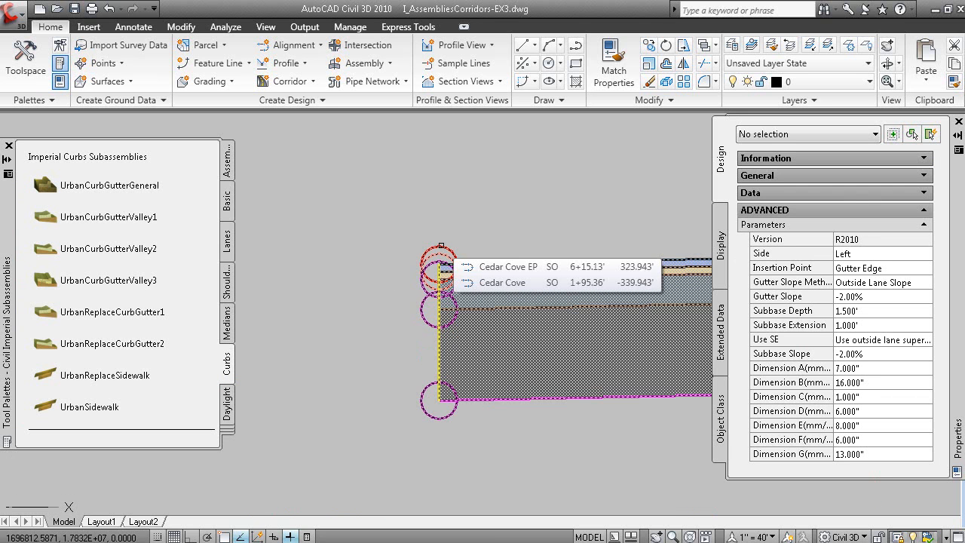
click(441, 245)
Set the curb and gutter's side to Right and attach it to the outer edge of the right lane
scroll(441, 246, down, 6)
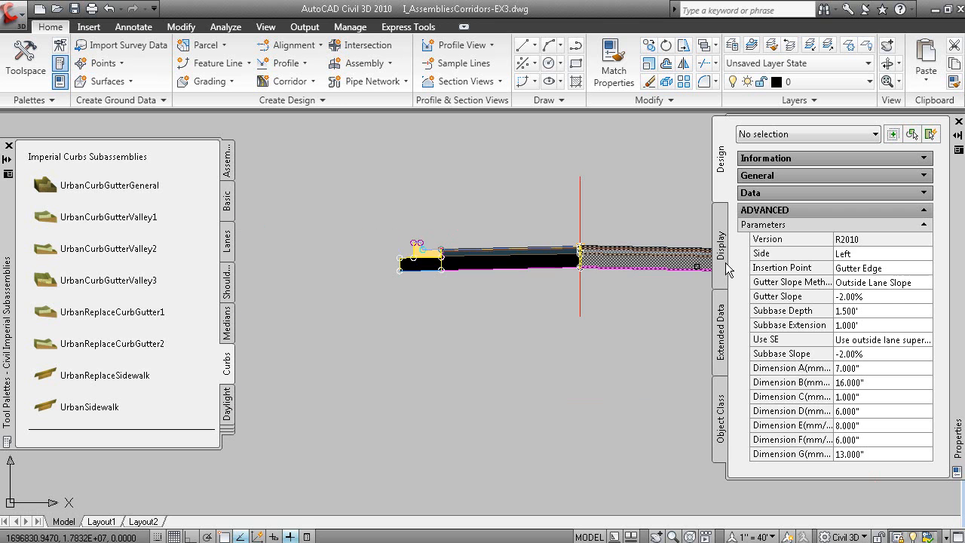
click(859, 255)
click(857, 265)
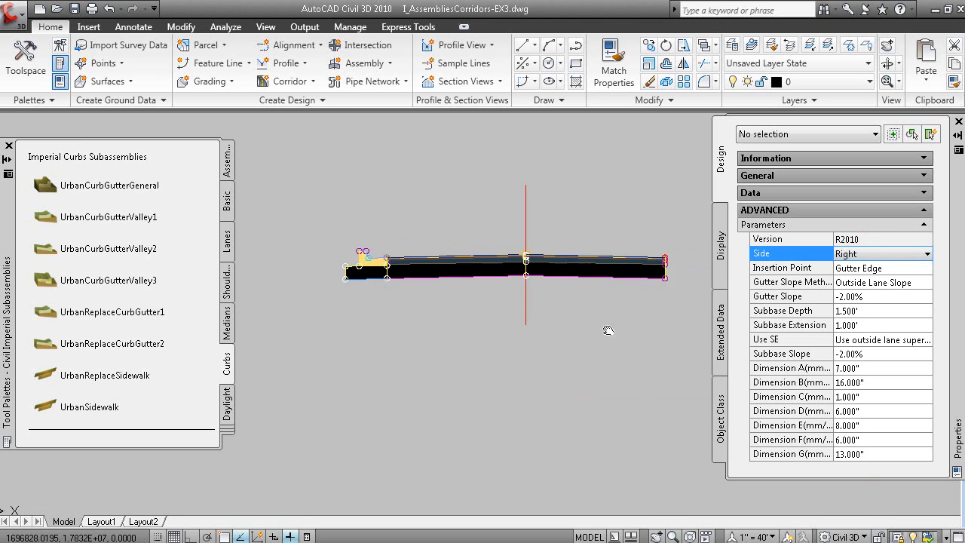
scroll(528, 271, up, 6)
scroll(558, 321, down, 5)
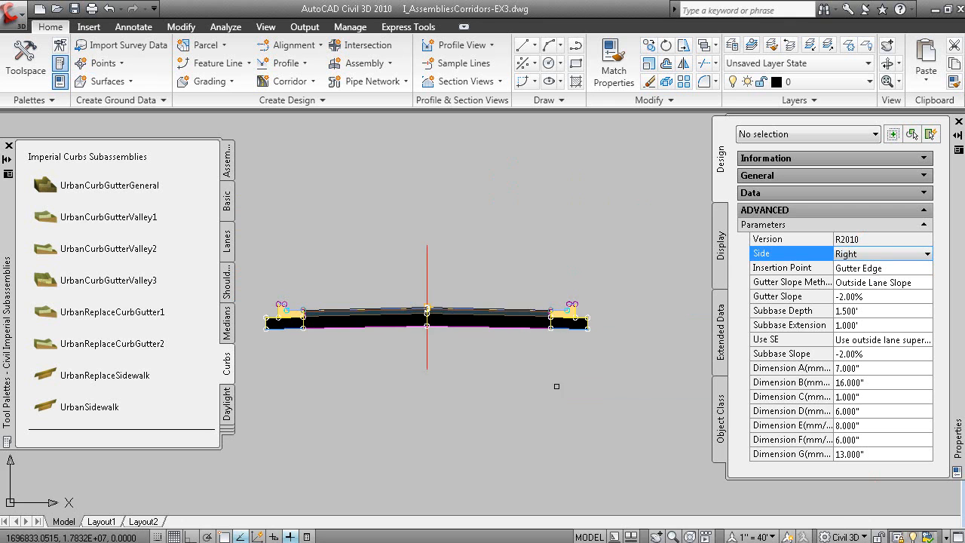
Attach a right-side UrbanSidewalk to the back of the right curb, with a 2 ft inside boulevard and 1 ft outside boulevard
click(47, 408)
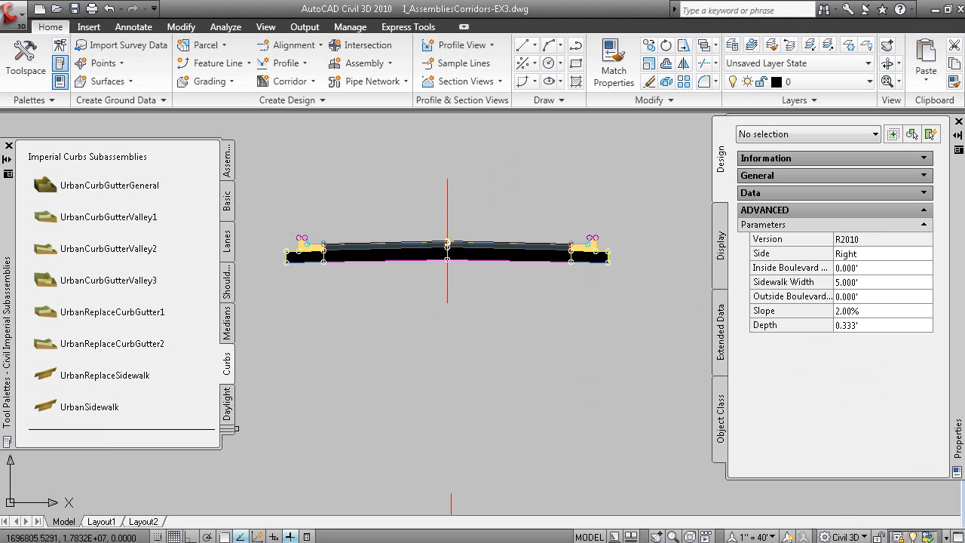
click(894, 268)
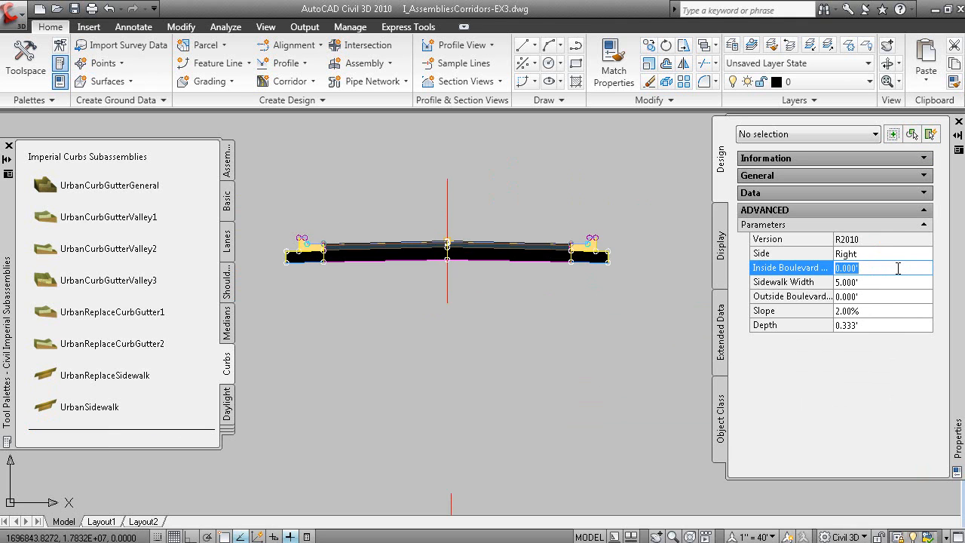
text(2)
click(884, 299)
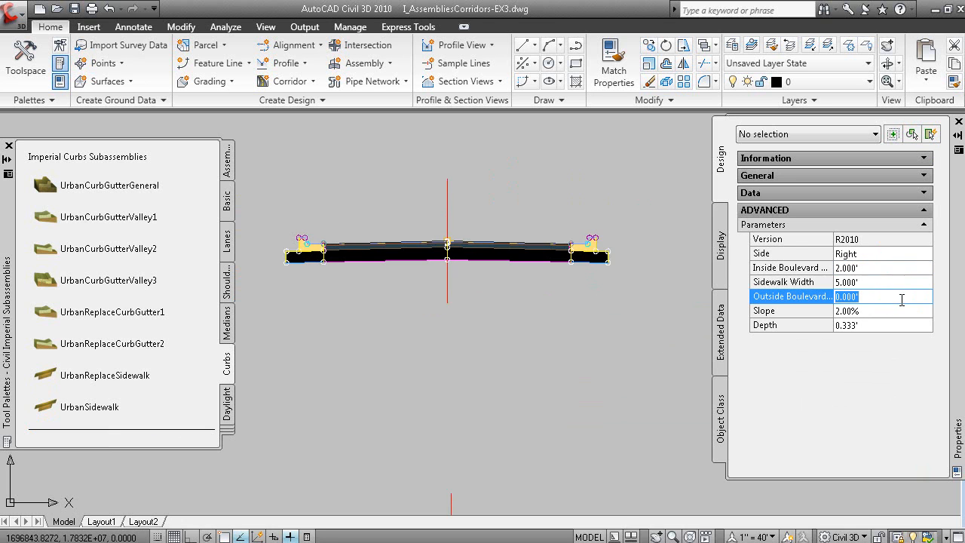
text(1)
key(Return)
scroll(601, 235, up, 5)
scroll(579, 248, down, 5)
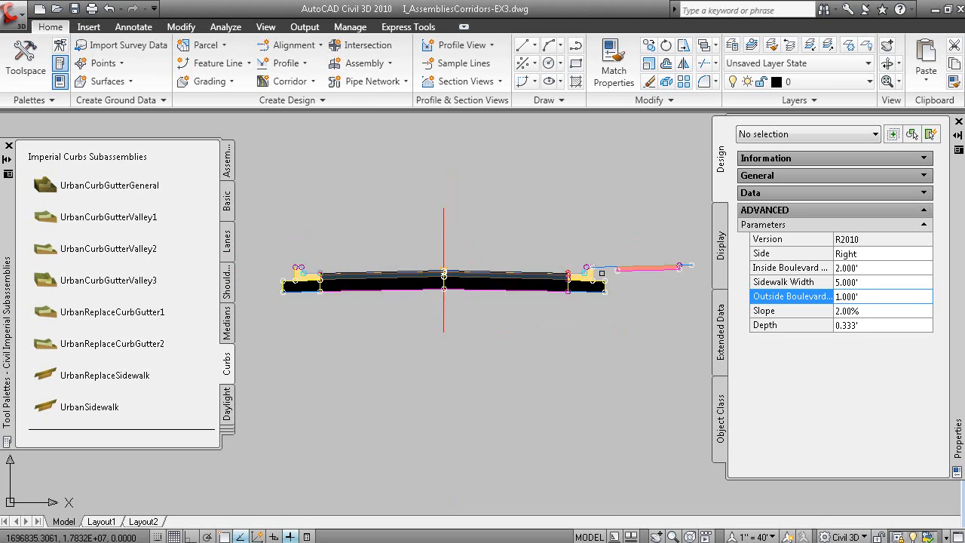
Attach a left-side UrbanSidewalk to the back of the left curb, and close the Tool Palettes
click(857, 258)
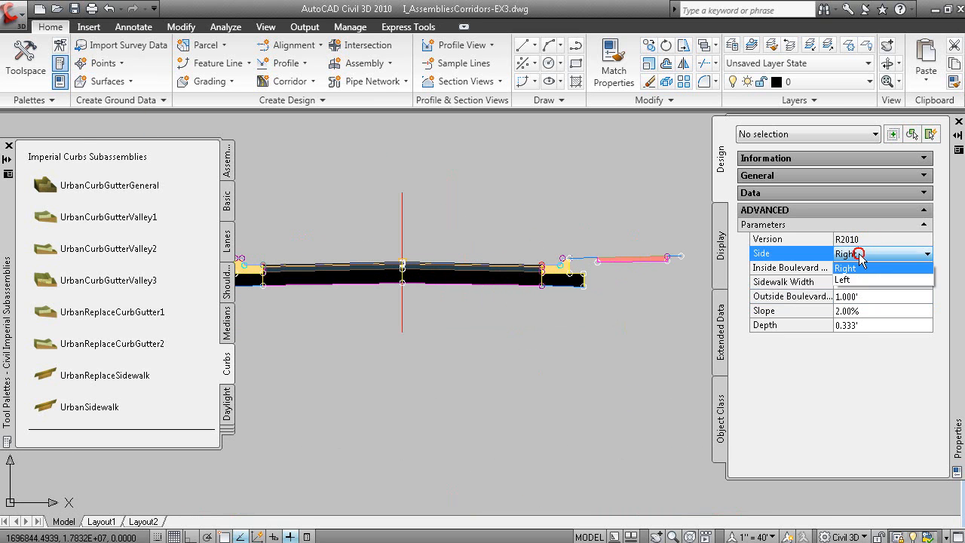
click(843, 281)
scroll(573, 288, up, 5)
scroll(573, 287, down, 8)
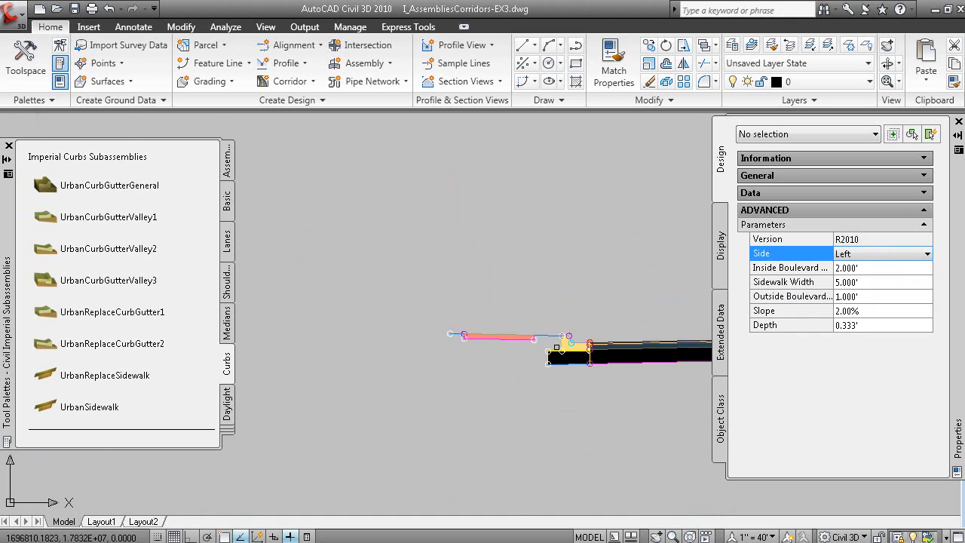
right_click(507, 339)
click(538, 346)
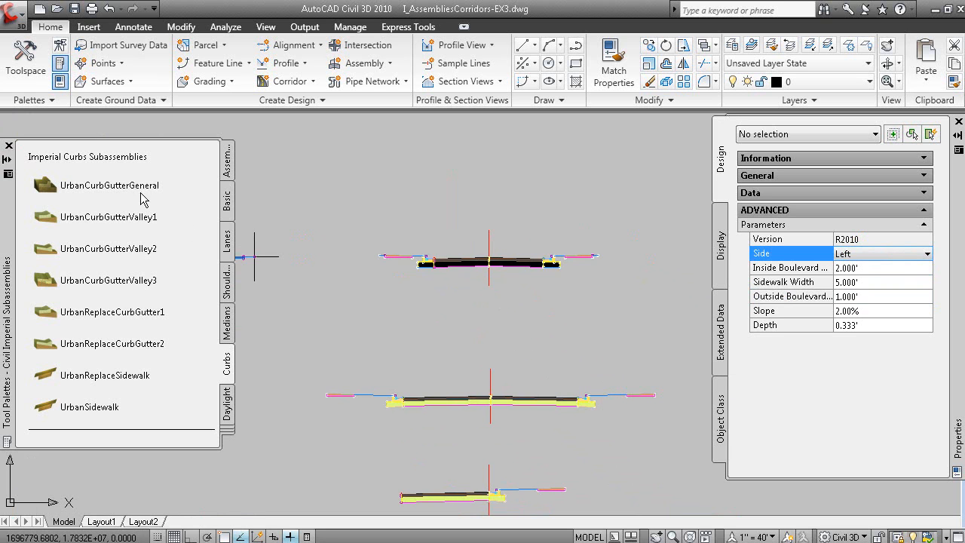
click(8, 146)
key(Escape)
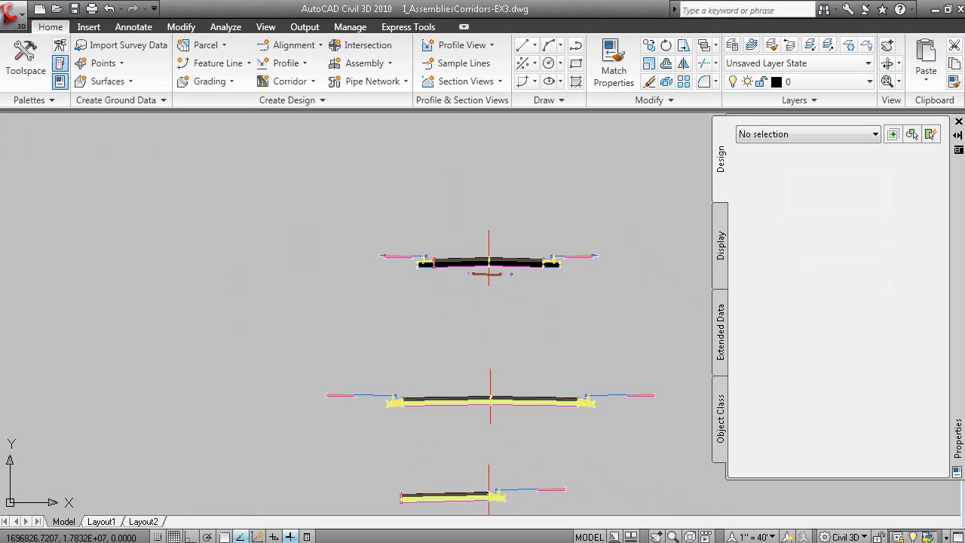
Set the width of the 2 Lane assembly's right lane to 15 ft
click(513, 267)
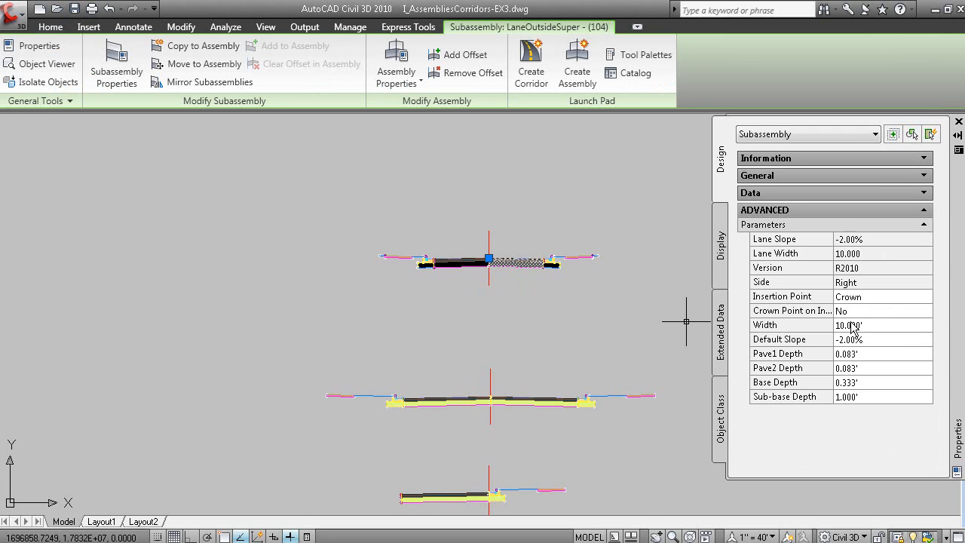
click(871, 327)
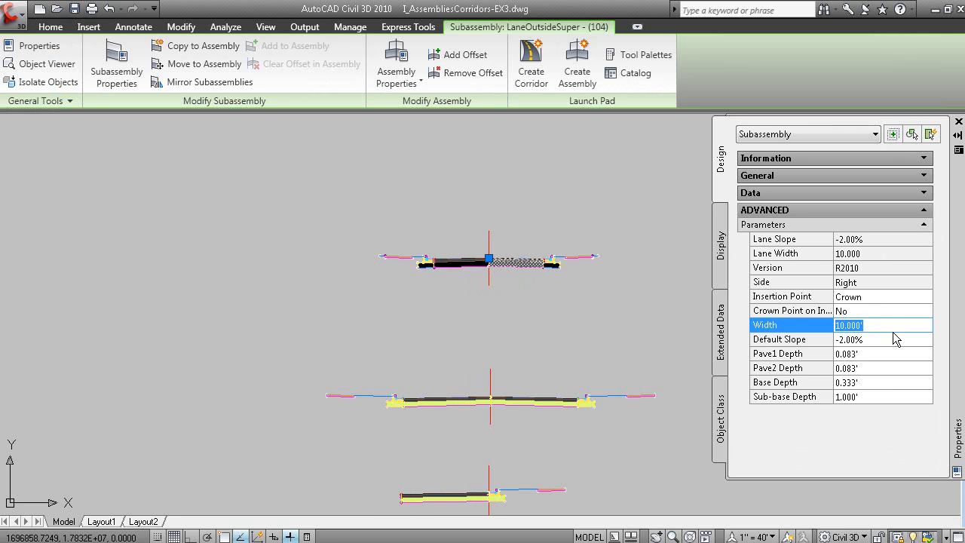
text(15)
click(897, 340)
key(Escape)
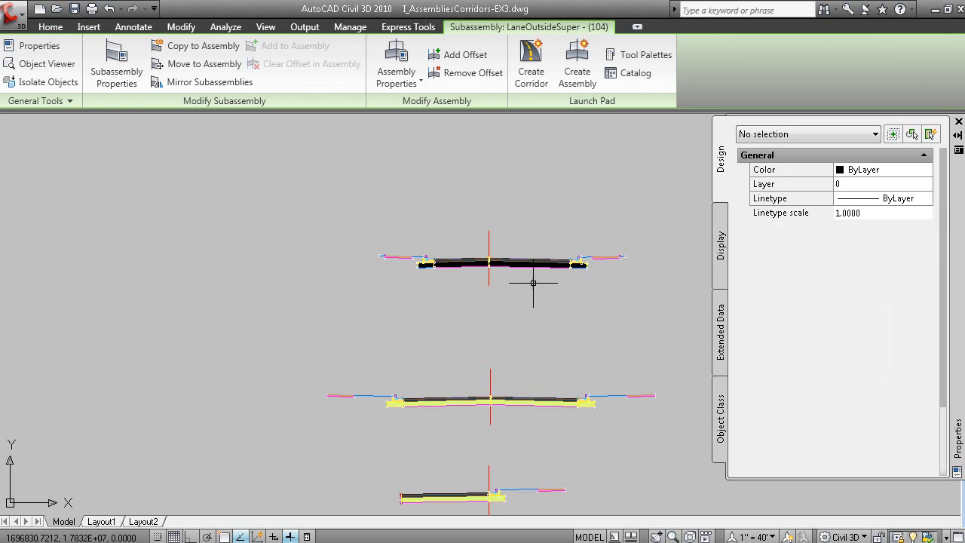
Delete the 2 Lane assembly by its baseline, keeping the two assemblies below it
click(489, 279)
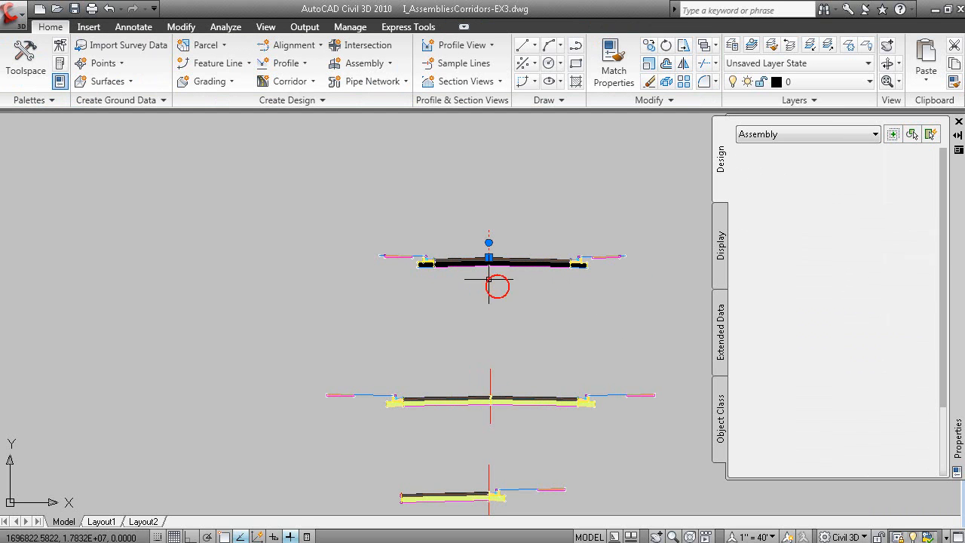
key(Escape)
scroll(448, 286, down, 5)
middle_drag(512, 345, 426, 308)
middle_drag(401, 336, 483, 349)
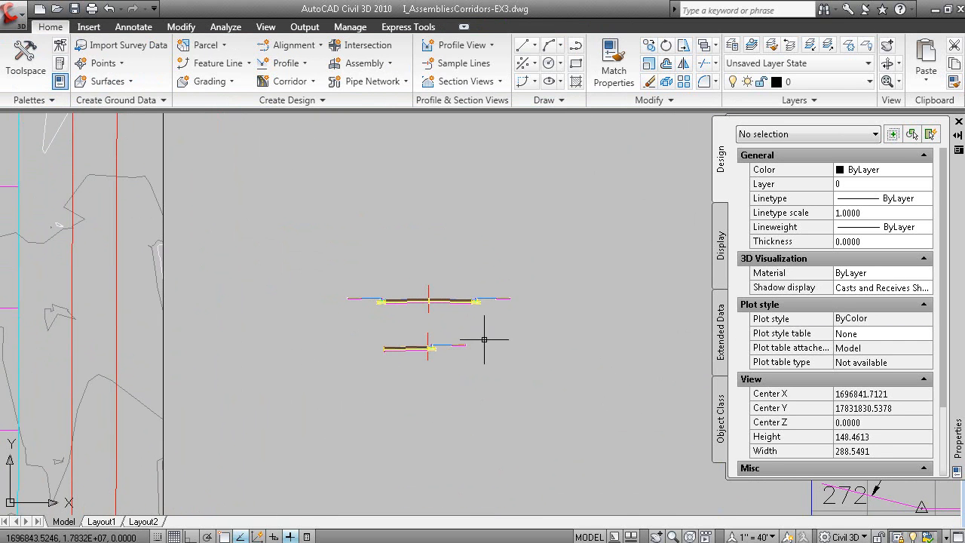
Reopen the Toolspace and list the drawing's assemblies in the Prospector tree
click(25, 57)
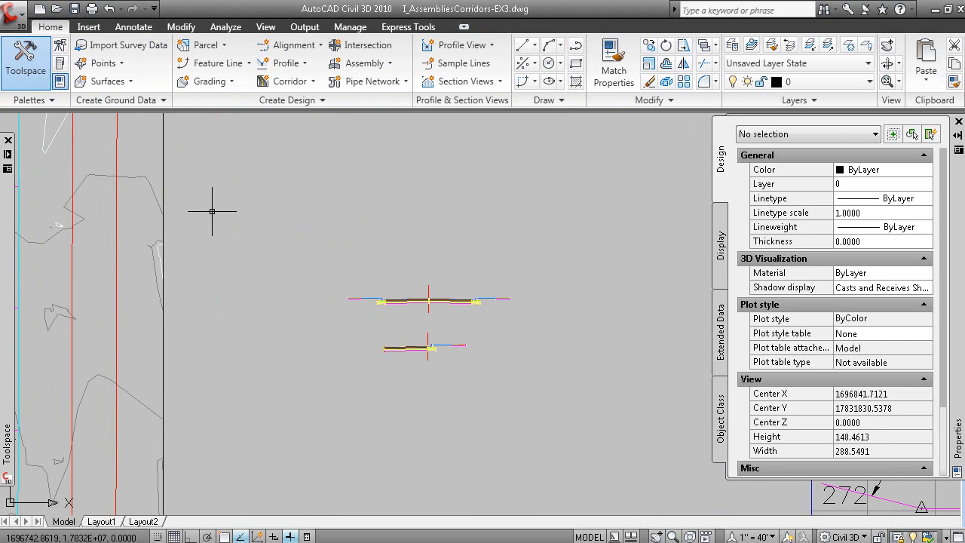
mouse_move(10, 159)
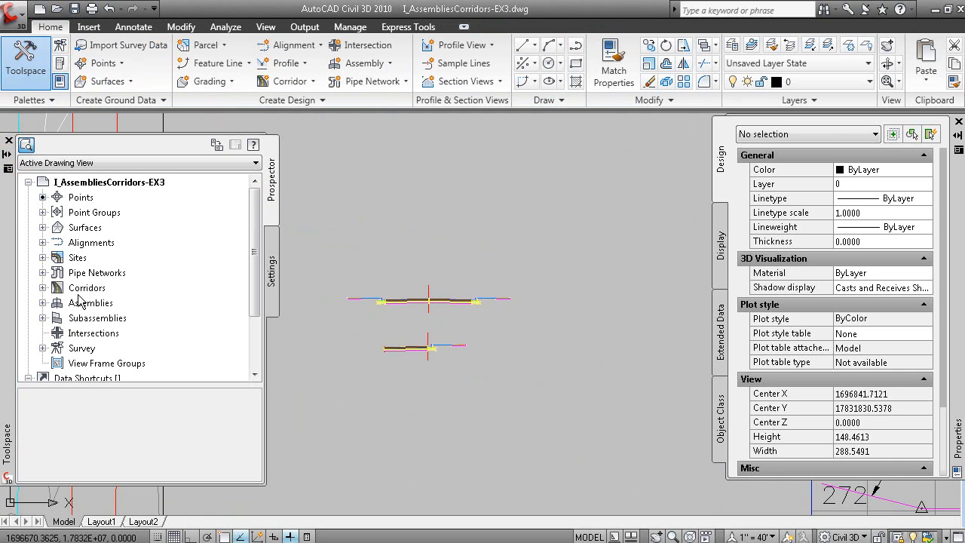
click(43, 303)
click(83, 303)
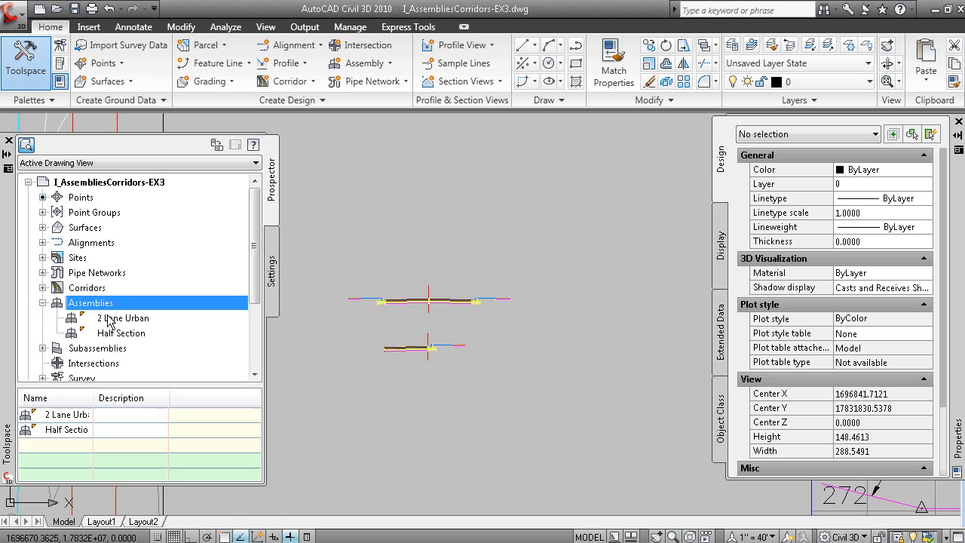
Zoom to the 2 Lane Urban assembly and to the Half Section assembly from the Prospector tree
click(124, 319)
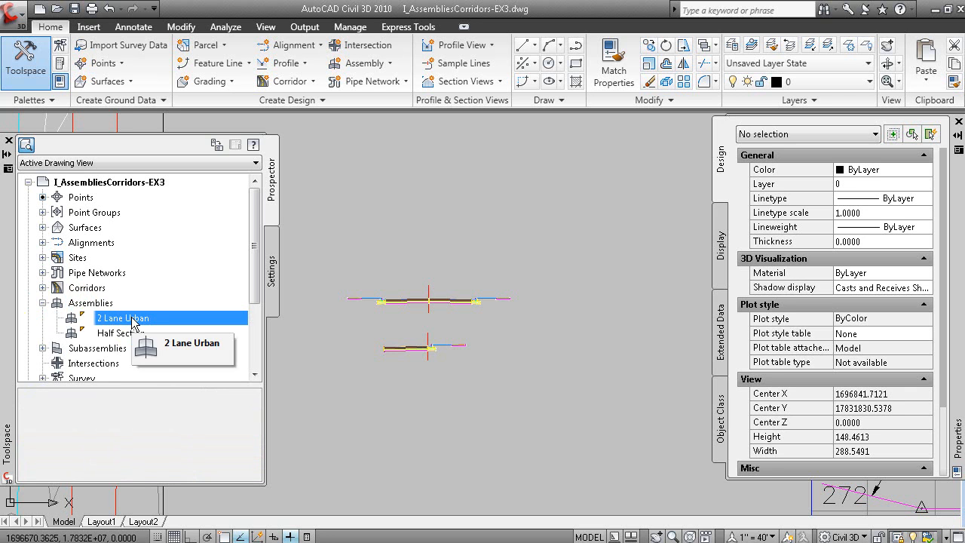
right_click(134, 319)
click(193, 365)
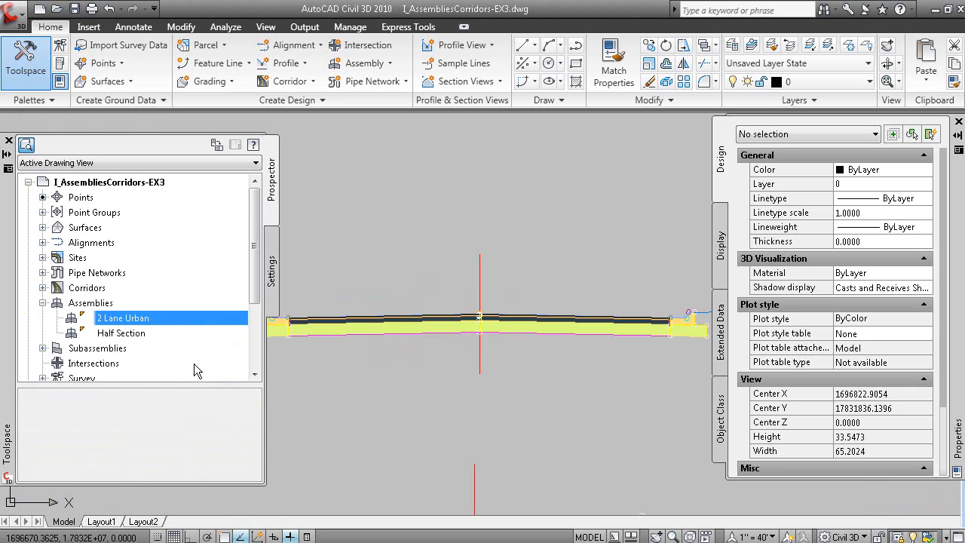
right_click(134, 334)
click(194, 364)
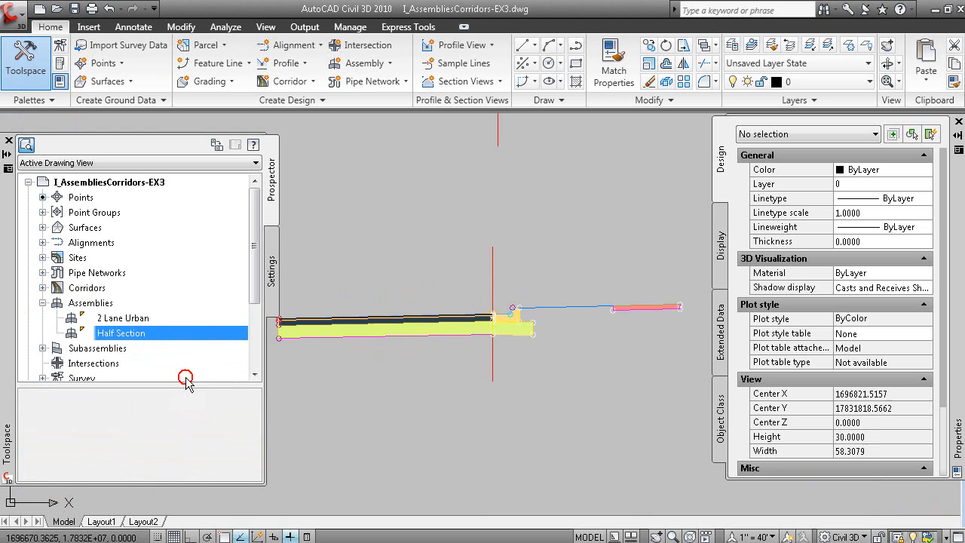
scroll(442, 388, down, 5)
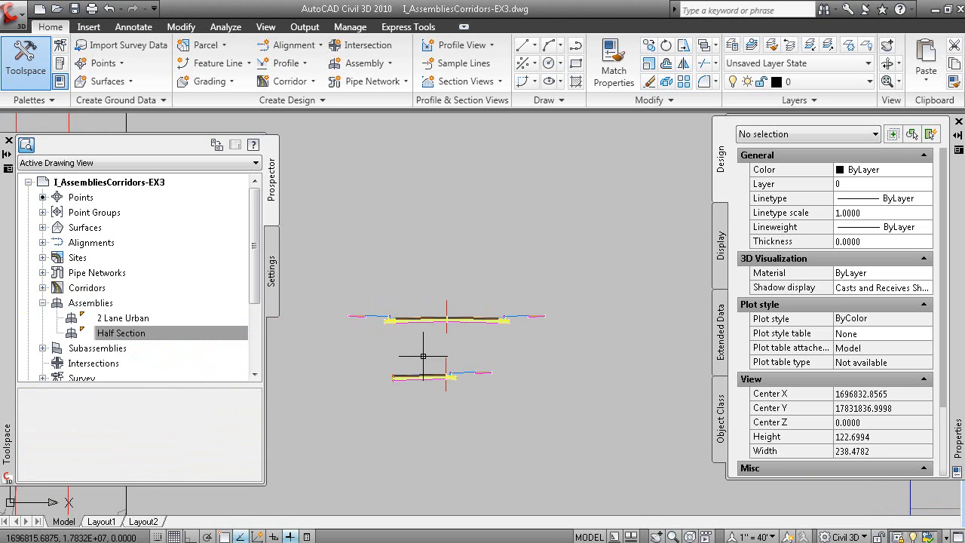
Set the Properties palette to auto-hide
click(957, 135)
middle_drag(442, 329, 718, 336)
scroll(544, 329, down, 1)
middle_drag(377, 362, 742, 332)
scroll(679, 343, down, 1)
mouse_move(521, 365)
middle_down()
mouse_move(532, 215)
mouse_move(525, 357)
mouse_move(571, 373)
mouse_move(545, 371)
middle_up()
scroll(550, 371, down, 2)
scroll(550, 370, down, 1)
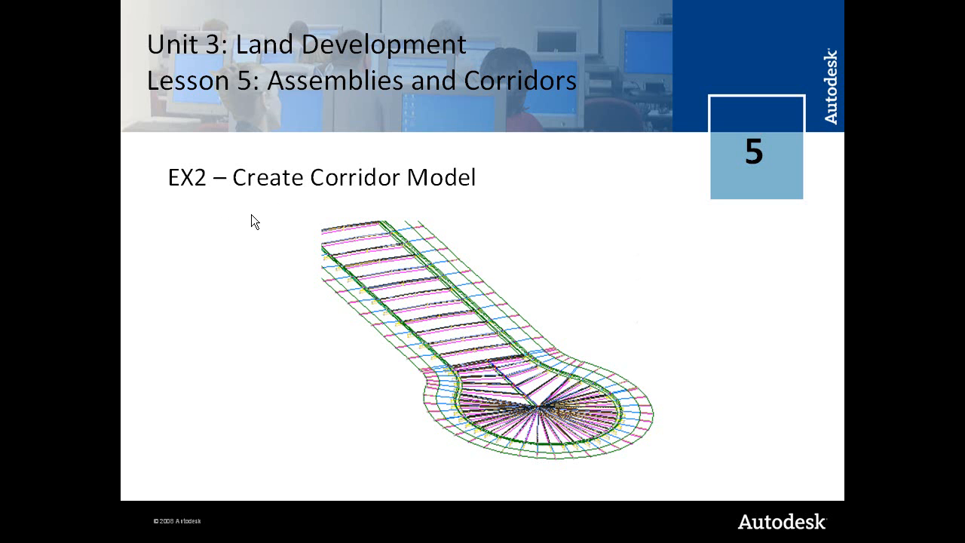
click(580, 290)
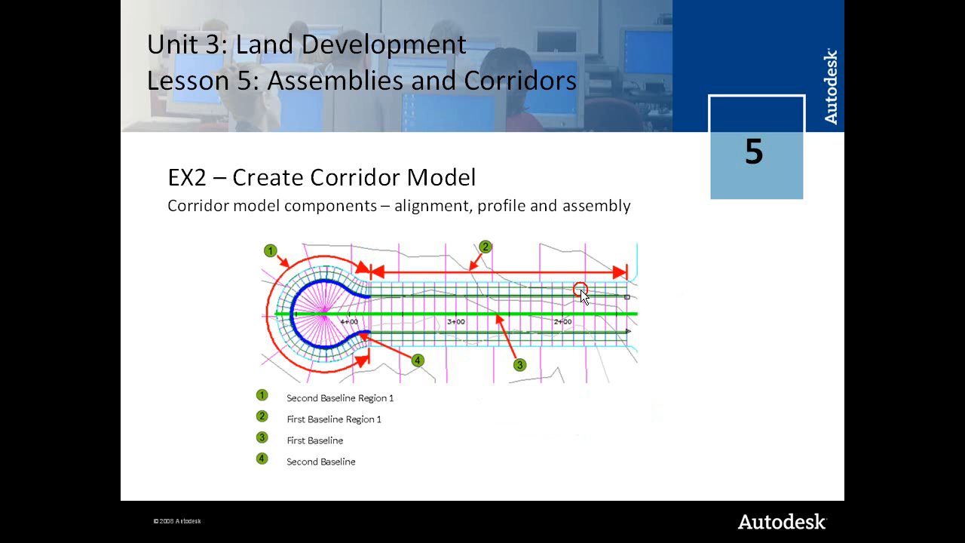
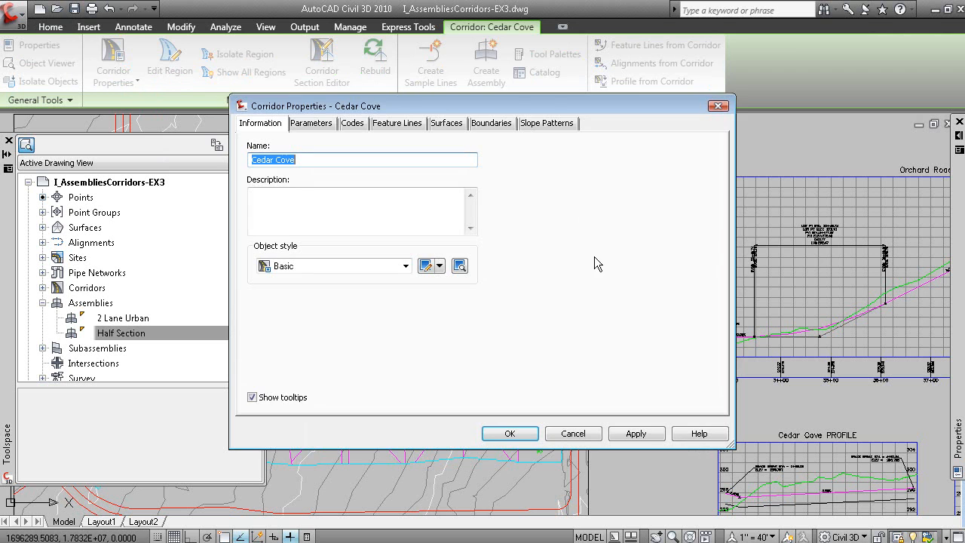
Display the Cedar Cove corridor's baseline and region parameters with the full names and alignments readable
drag(392, 107, 732, 132)
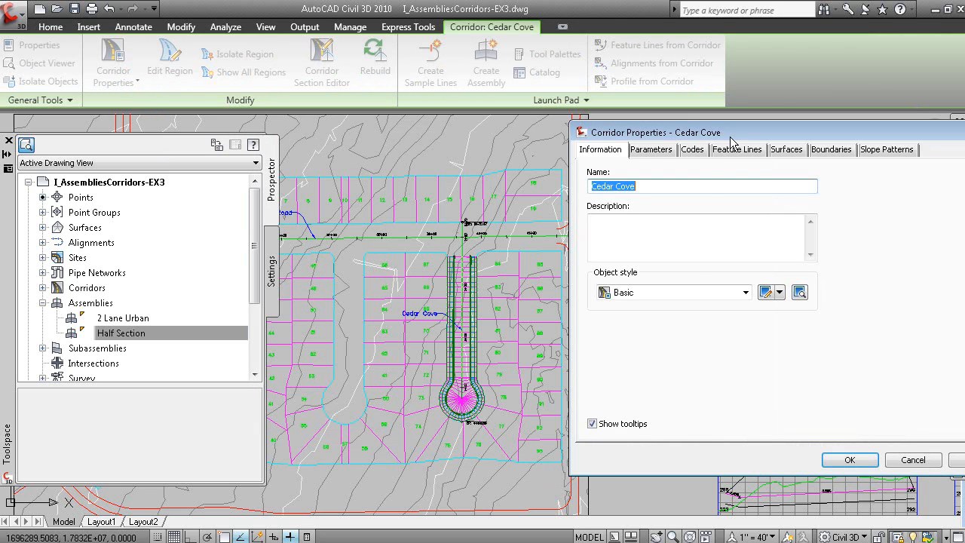
click(653, 150)
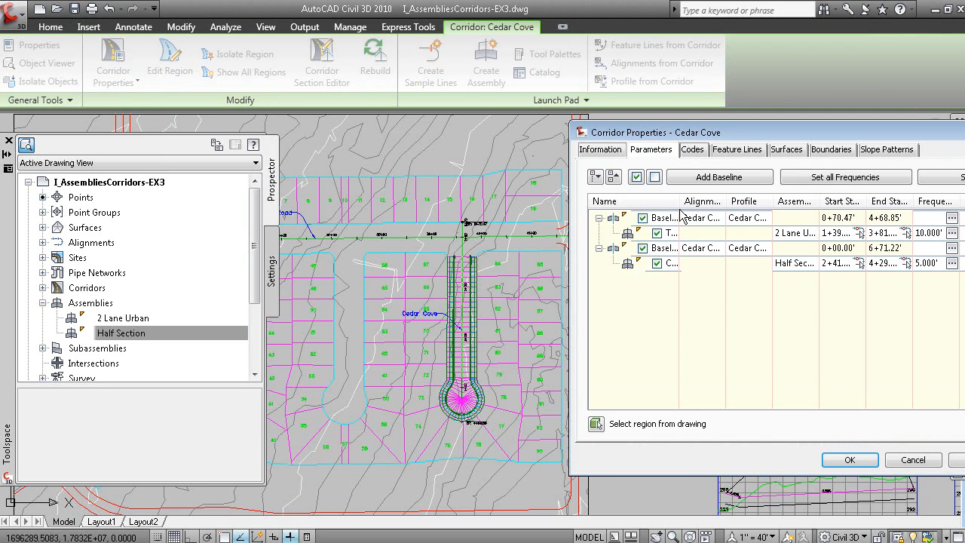
drag(681, 206, 740, 199)
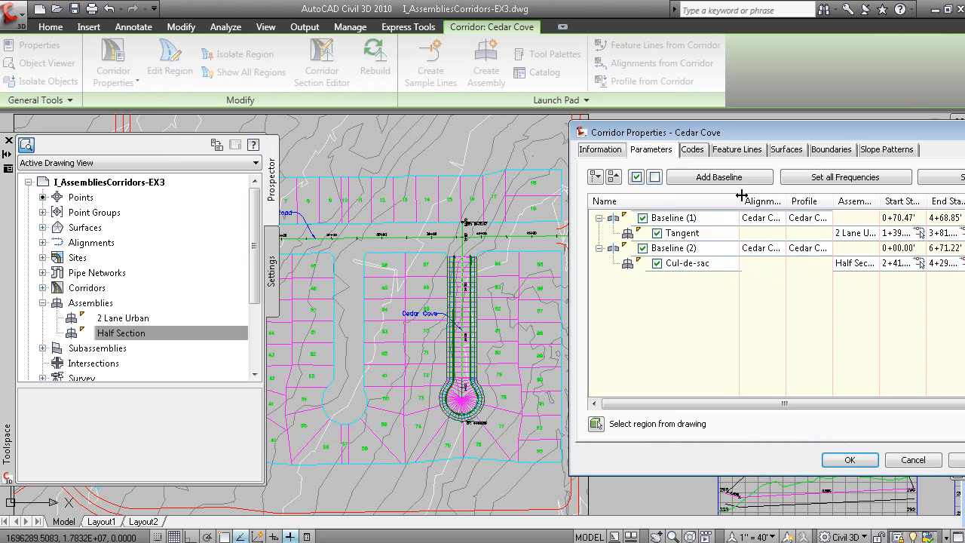
double_click(784, 203)
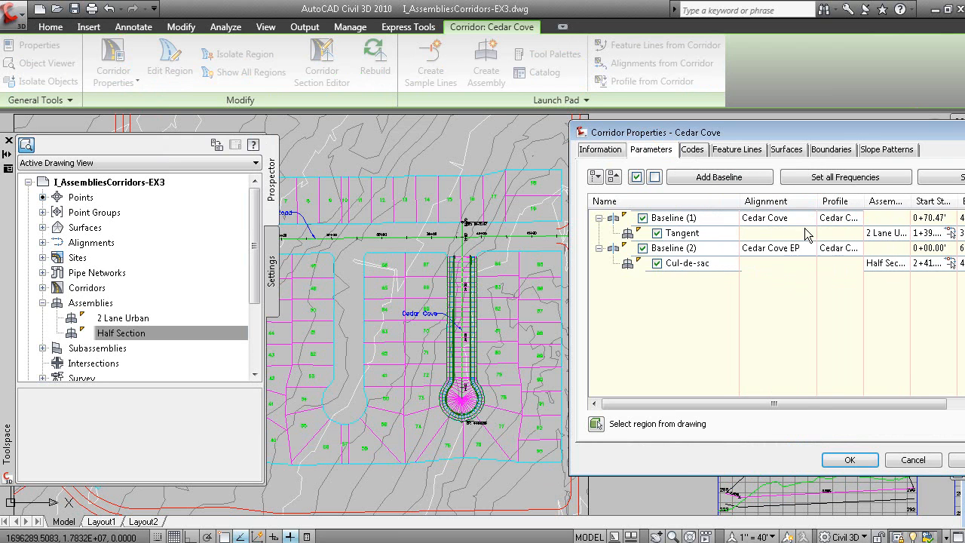
Highlight Baseline (1), Baseline (2) and the Tangent region of the Cedar Cove corridor in the drawing
click(681, 219)
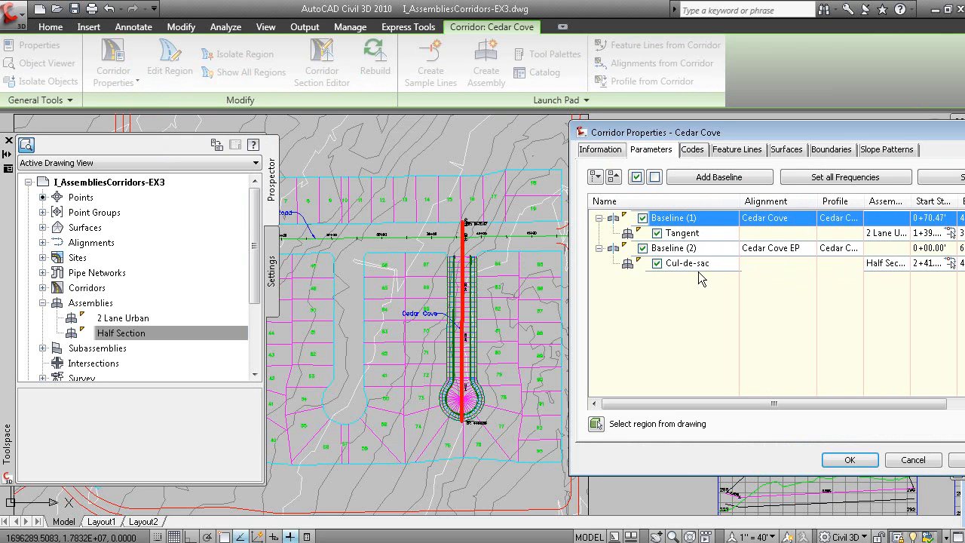
click(681, 250)
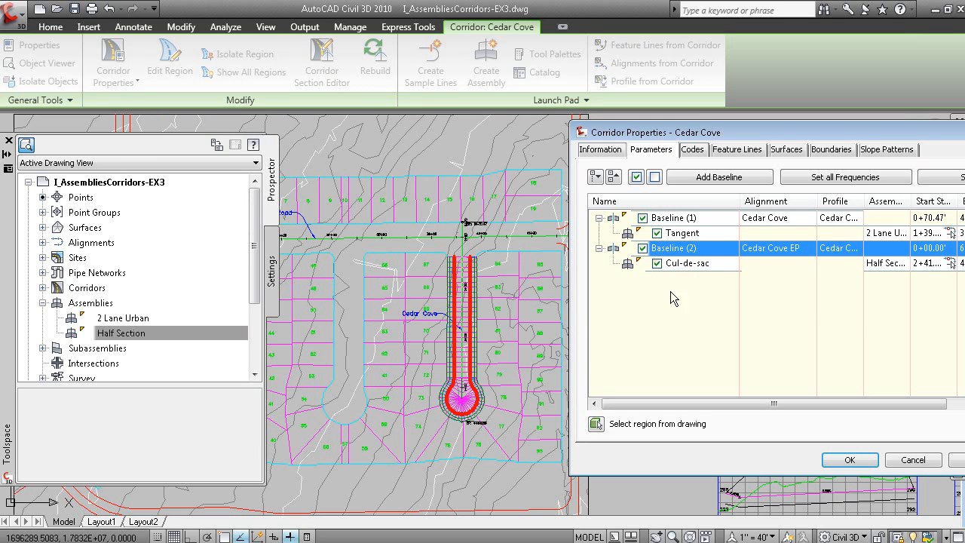
click(688, 235)
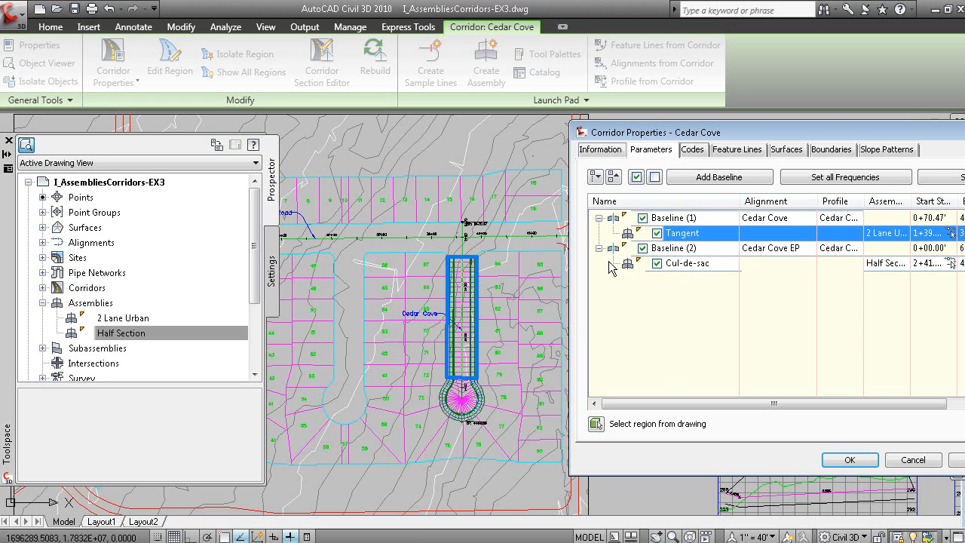
Widen the Assembly column to read the assigned assemblies, and highlight the Cul-de-sac and Tangent regions in the drawing
drag(728, 134, 610, 146)
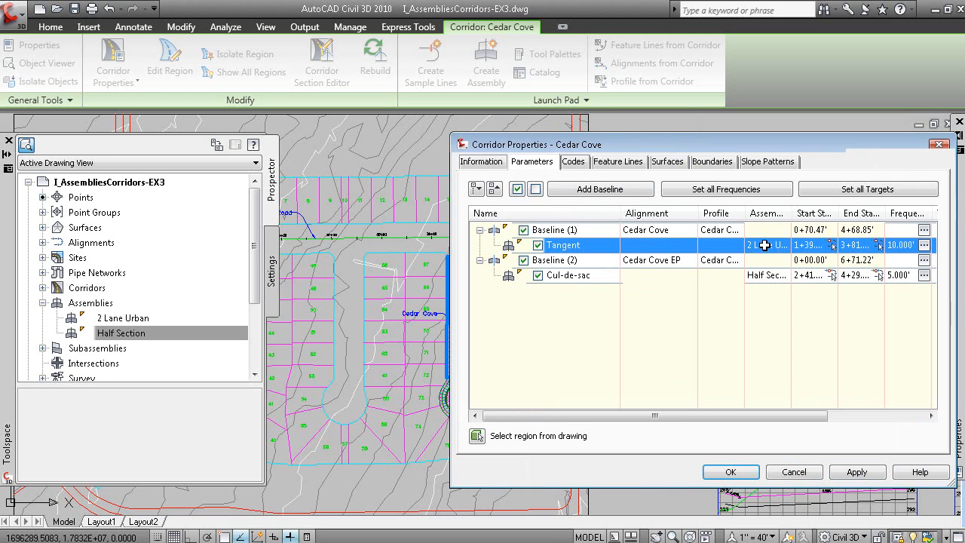
drag(792, 214, 811, 214)
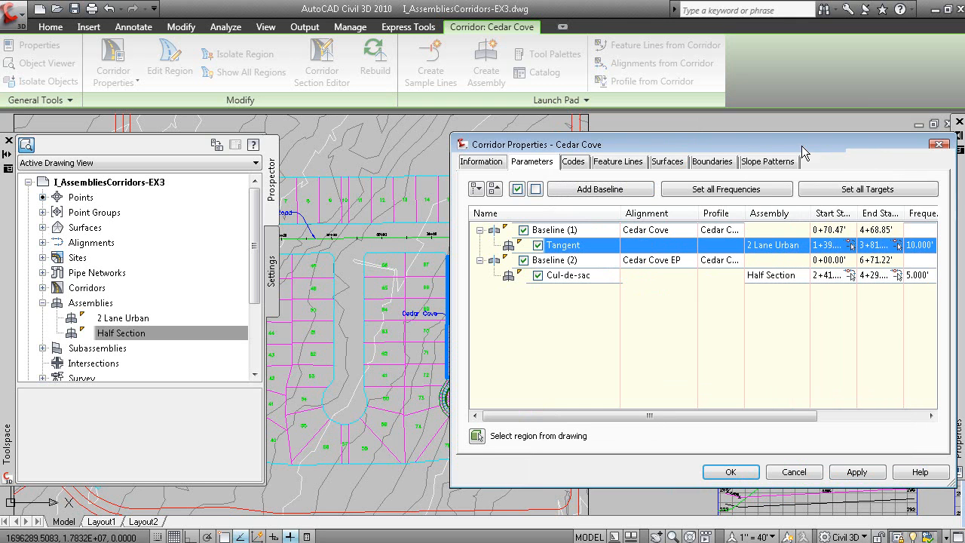
drag(802, 145, 908, 107)
click(672, 238)
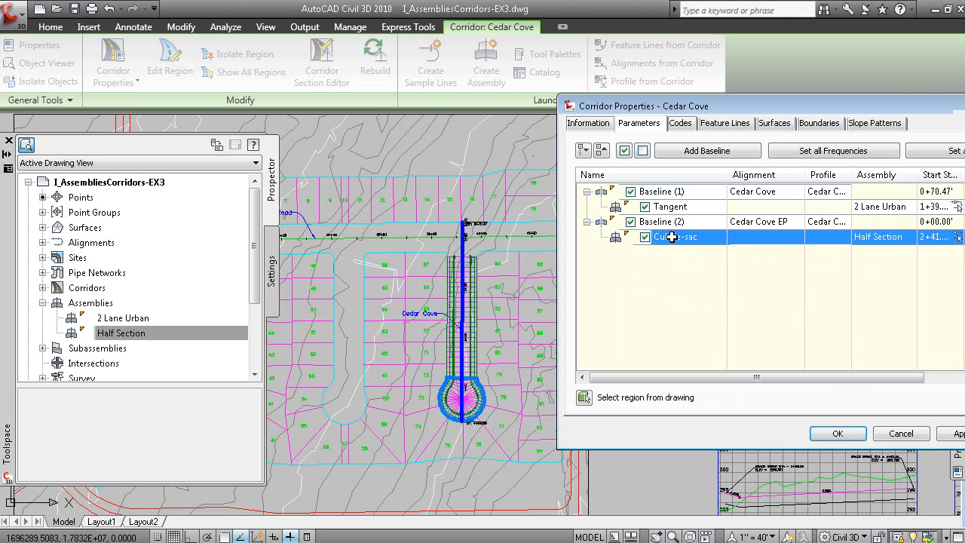
click(672, 208)
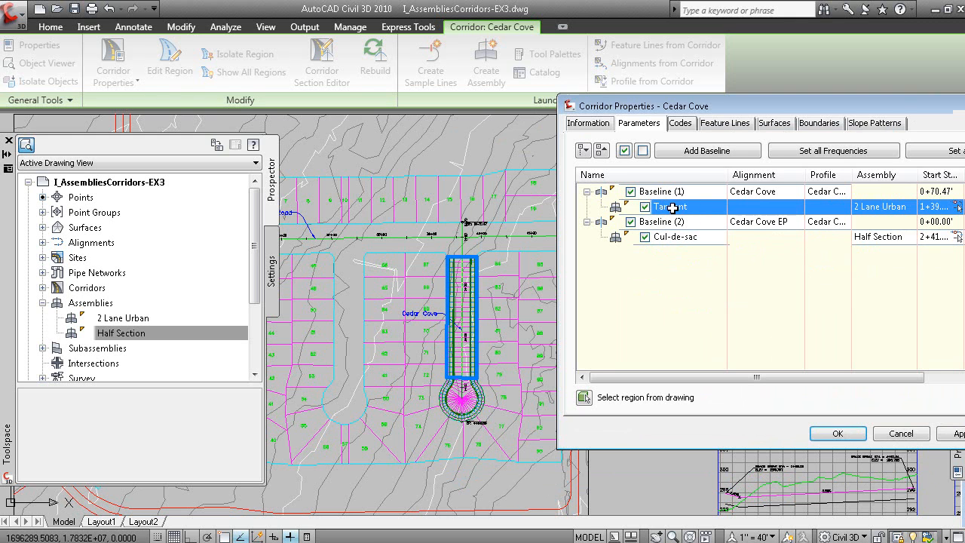
click(678, 237)
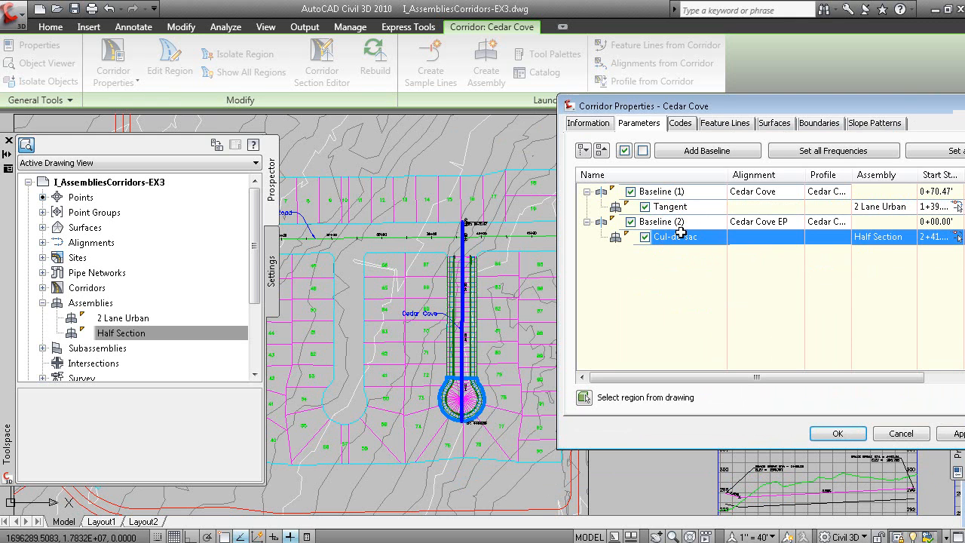
Check the actions available for the Cul-de-sac region, and close the corridor properties without applying changes
right_click(679, 235)
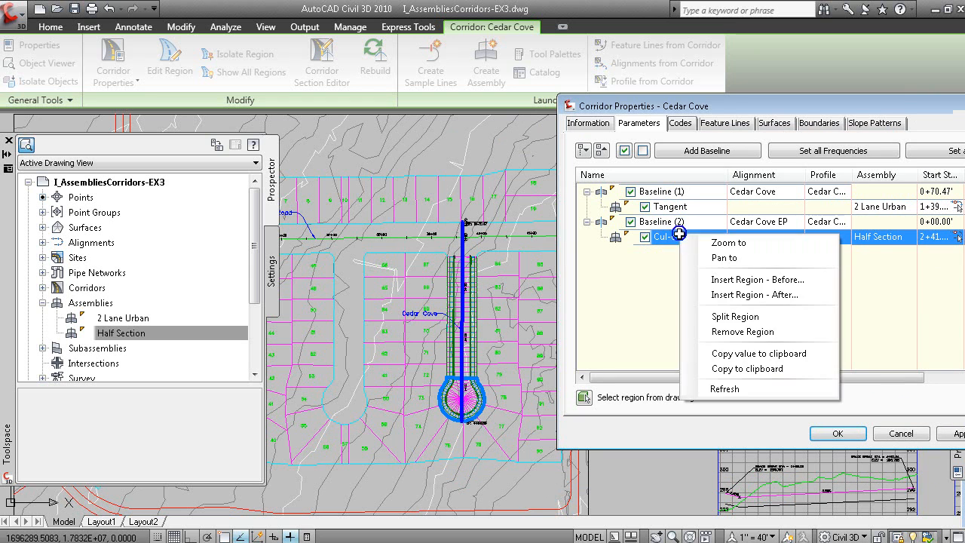
click(780, 437)
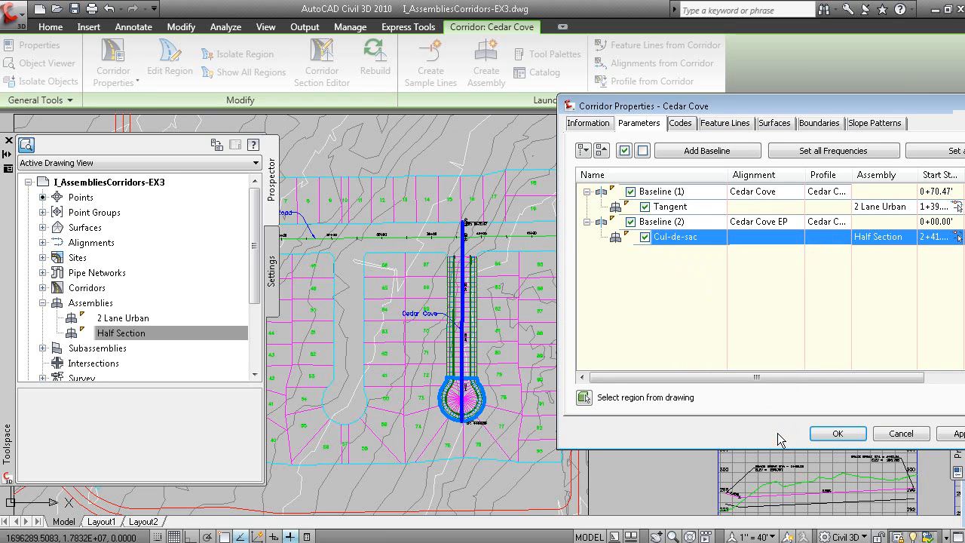
click(901, 434)
middle_drag(724, 394, 662, 396)
key(Escape)
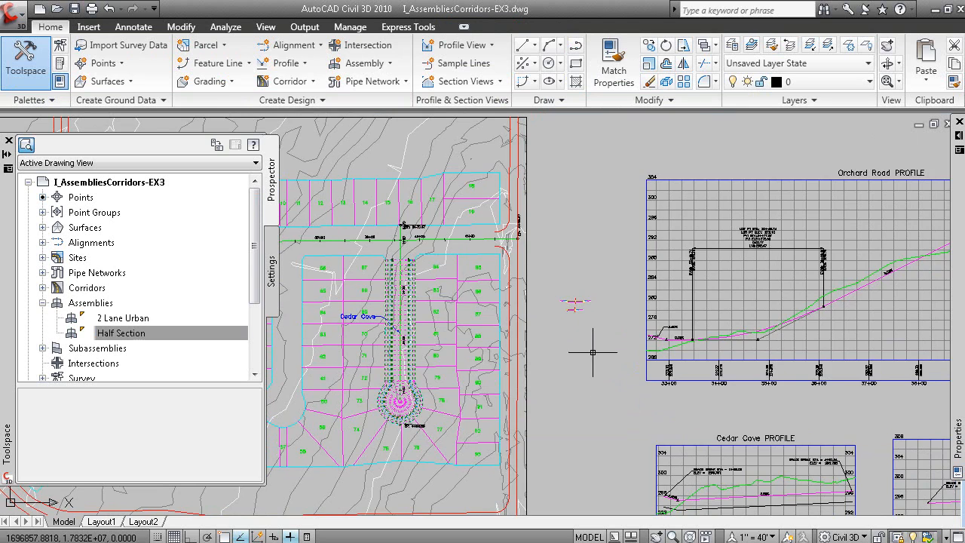
Examine the straight part of the Cedar Cove corridor alongside the two assemblies drawn beside the site plan
scroll(594, 357, up, 3)
mouse_move(649, 388)
middle_down()
mouse_move(661, 397)
mouse_move(737, 355)
middle_up()
middle_drag(630, 311, 716, 327)
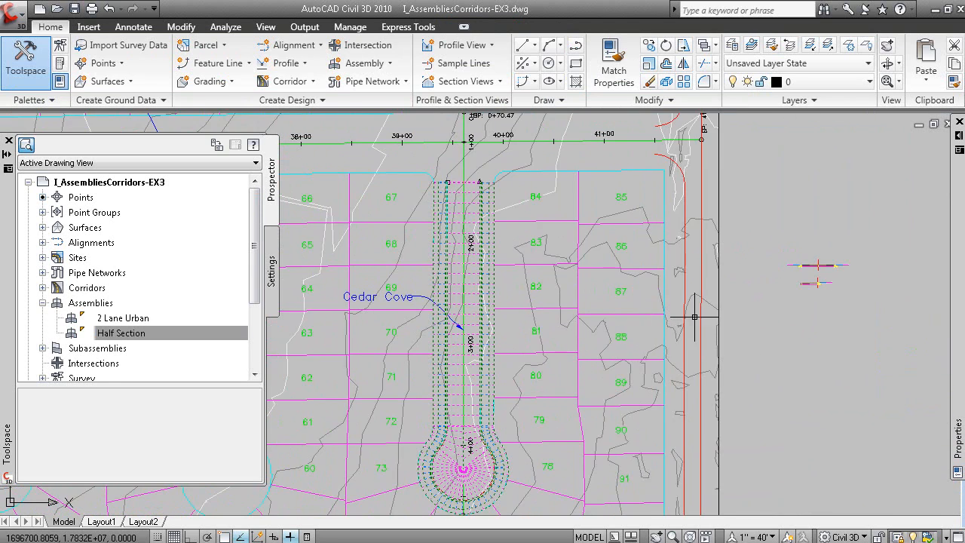
middle_drag(865, 305, 744, 318)
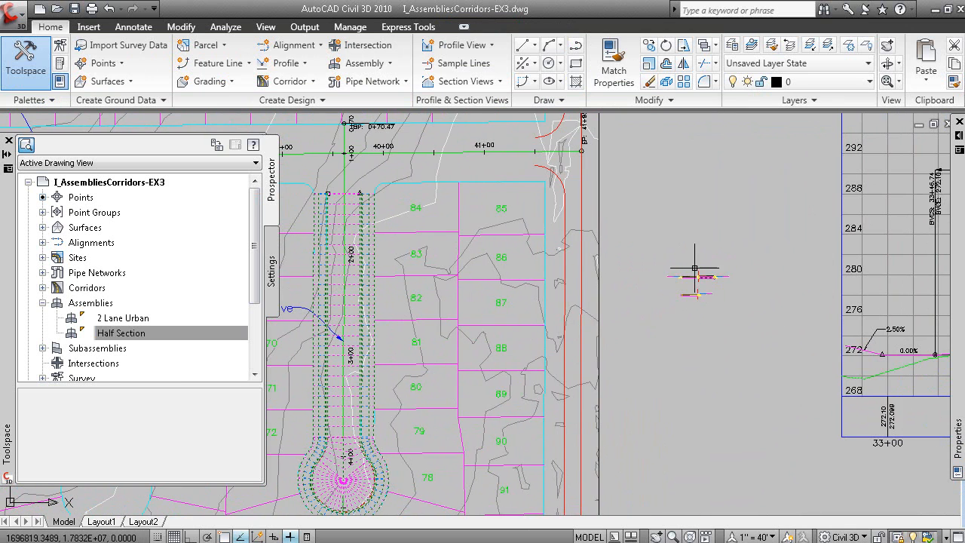
scroll(705, 275, up, 4)
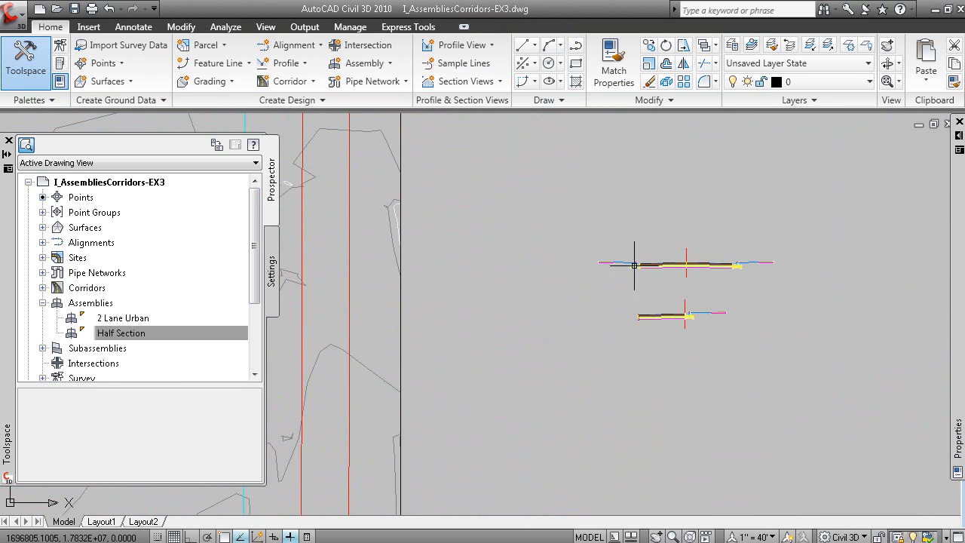
scroll(711, 267, down, 3)
middle_drag(602, 312, 748, 273)
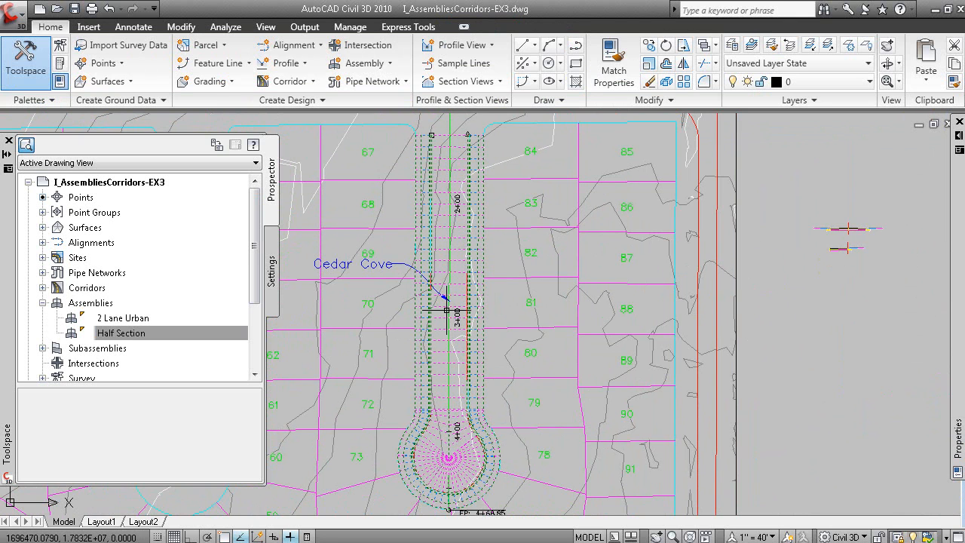
Examine the Half Section assembly up close and compare it with the Cedar Cove cul-de-sac bulb
scroll(837, 241, up, 5)
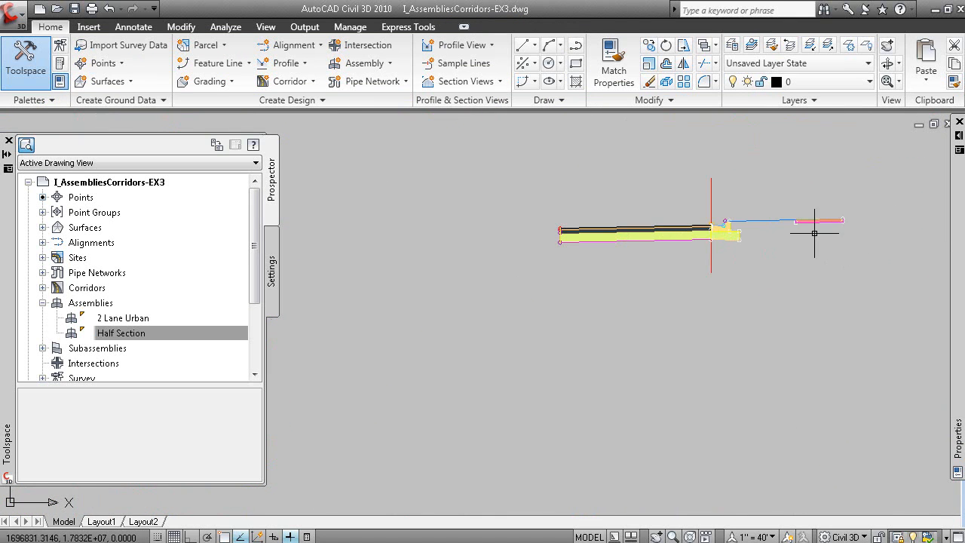
scroll(633, 309, down, 5)
mouse_move(607, 327)
middle_down()
mouse_move(645, 349)
mouse_move(737, 293)
middle_up()
scroll(825, 182, down, 4)
scroll(655, 290, up, 5)
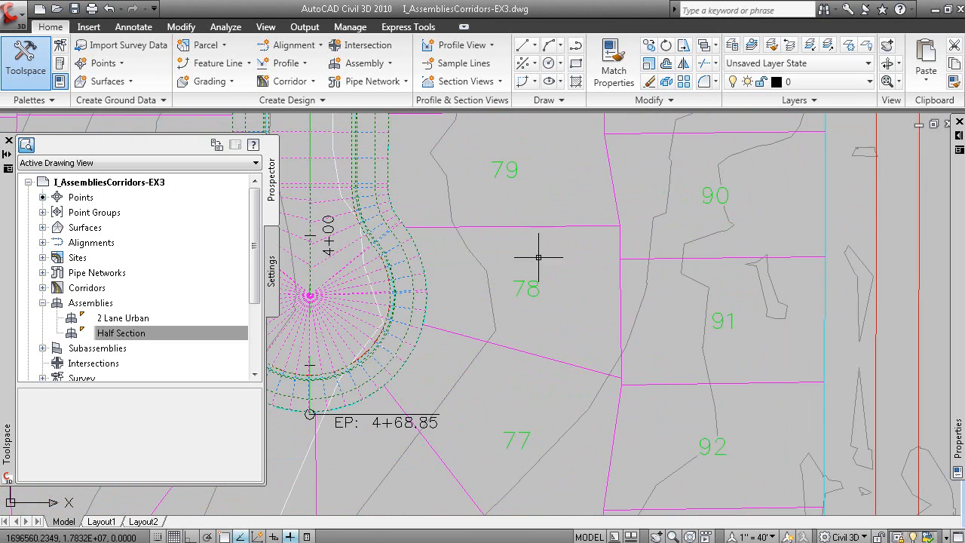
middle_drag(473, 256, 696, 265)
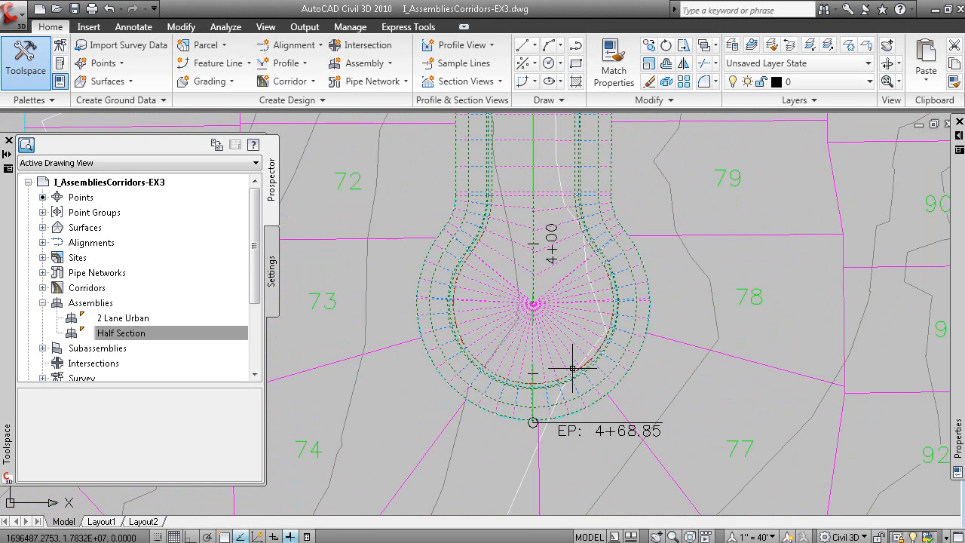
scroll(517, 257, down, 10)
middle_drag(635, 276, 610, 329)
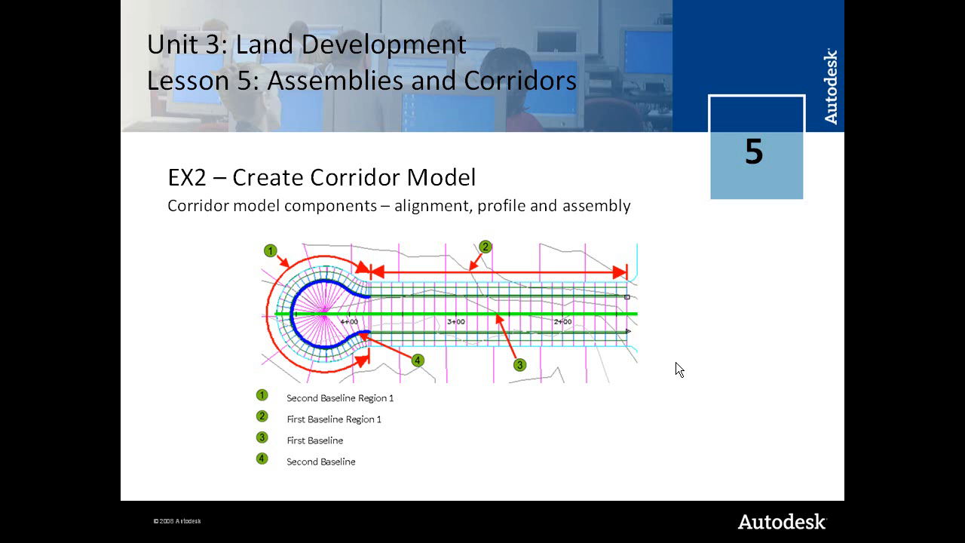
click(675, 362)
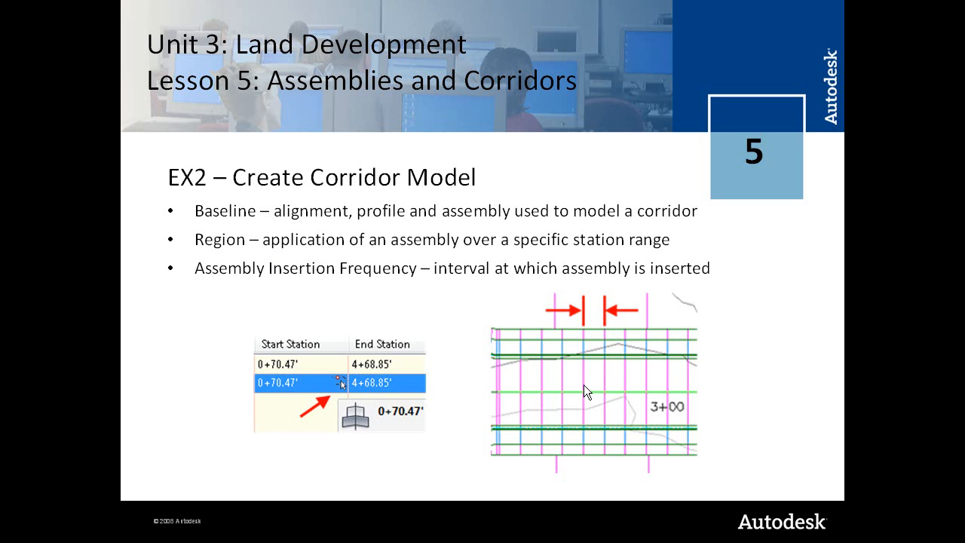
key(alt+Tab)
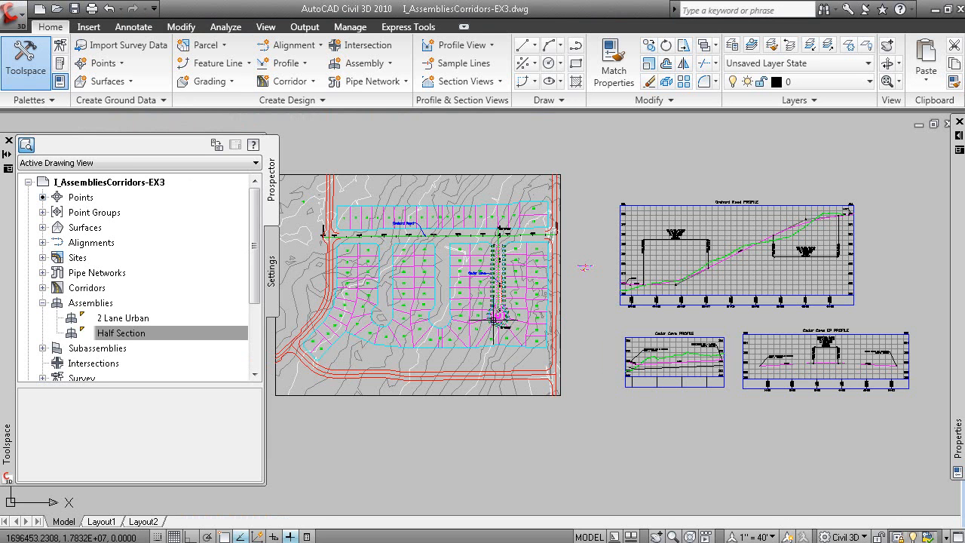
Open the corridor properties of the Cedar Cove corridor and enlarge the dialog to show all parameter columns
scroll(500, 317, up, 5)
right_click(497, 310)
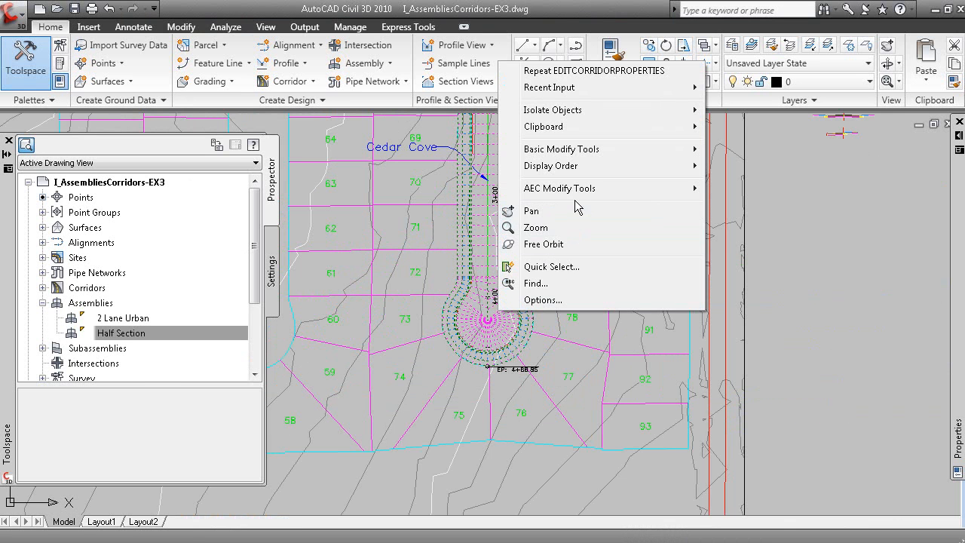
click(509, 304)
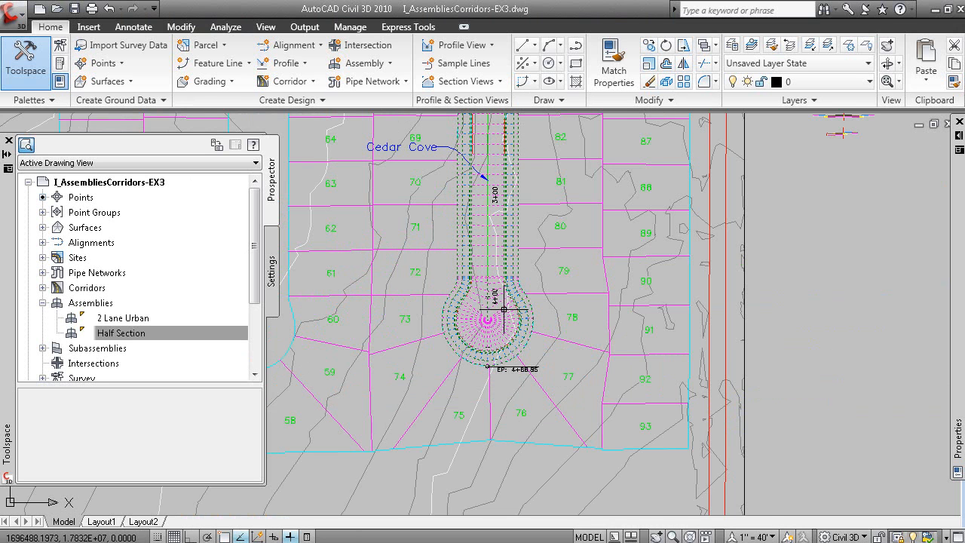
click(504, 311)
right_click(504, 310)
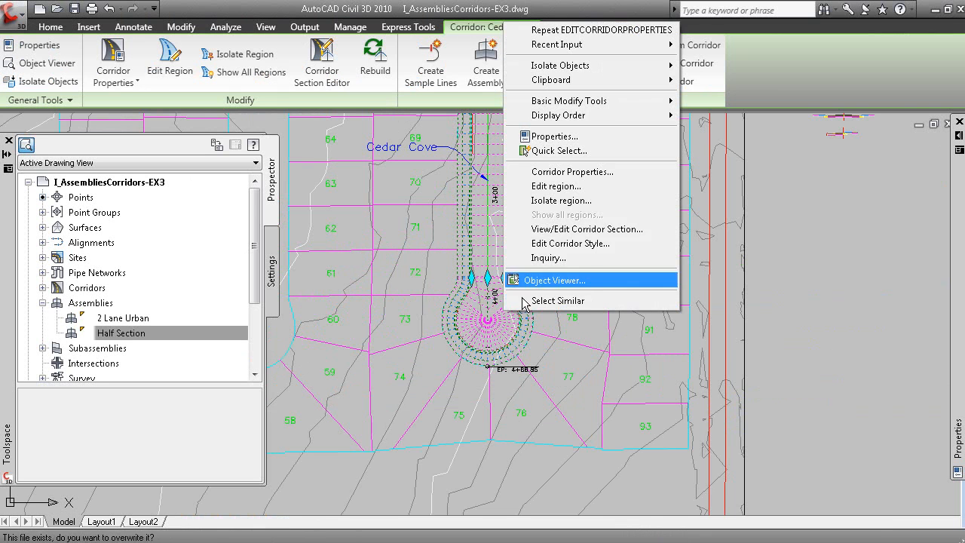
click(570, 173)
drag(600, 111, 330, 112)
drag(686, 450, 879, 450)
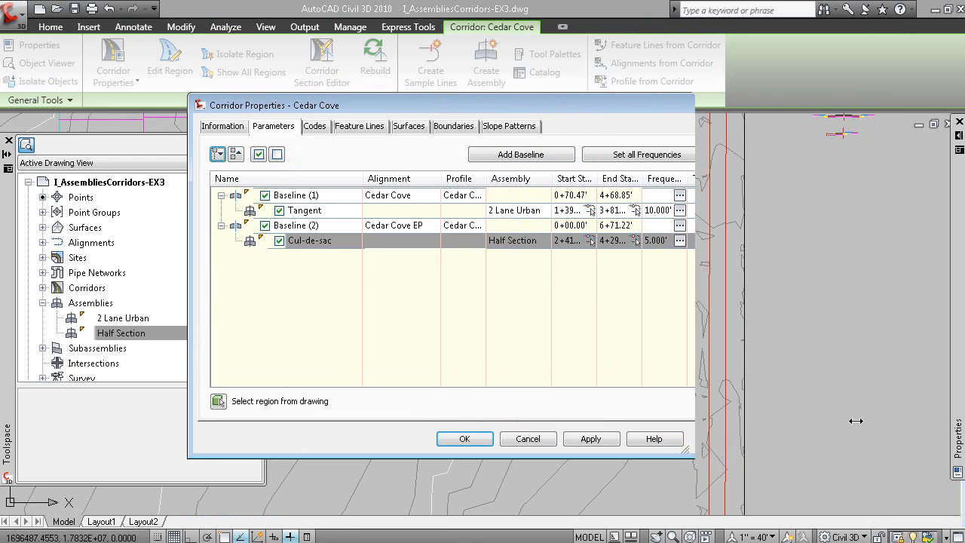
Change the assembly insertion frequency along tangents for the Tangent region of Baseline (1)
click(285, 214)
mouse_move(386, 110)
mouse_down()
mouse_move(438, 397)
mouse_move(430, 411)
mouse_up()
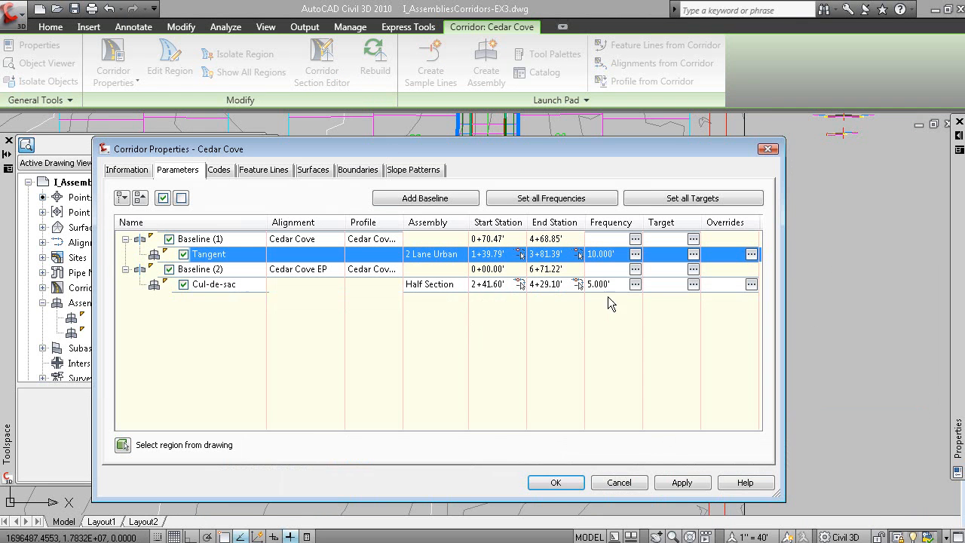
click(635, 254)
click(540, 210)
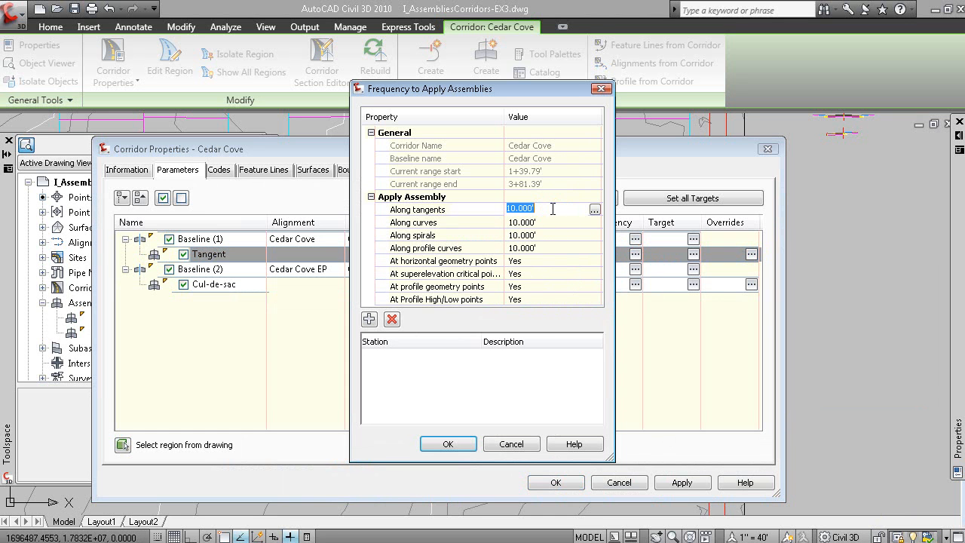
click(447, 444)
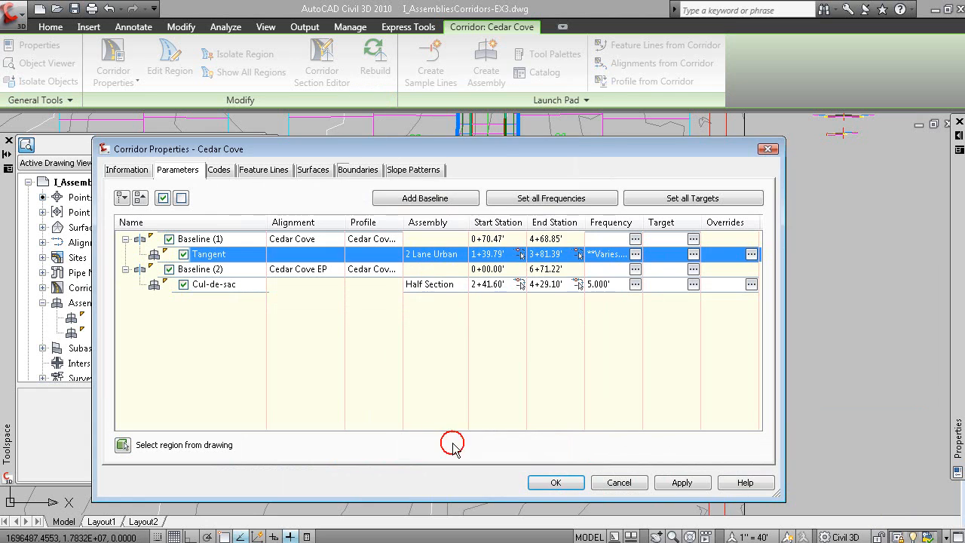
Uncover the corridor in the drawing, and accept the corridor properties to rebuild the Cedar Cove corridor
drag(589, 145, 489, 223)
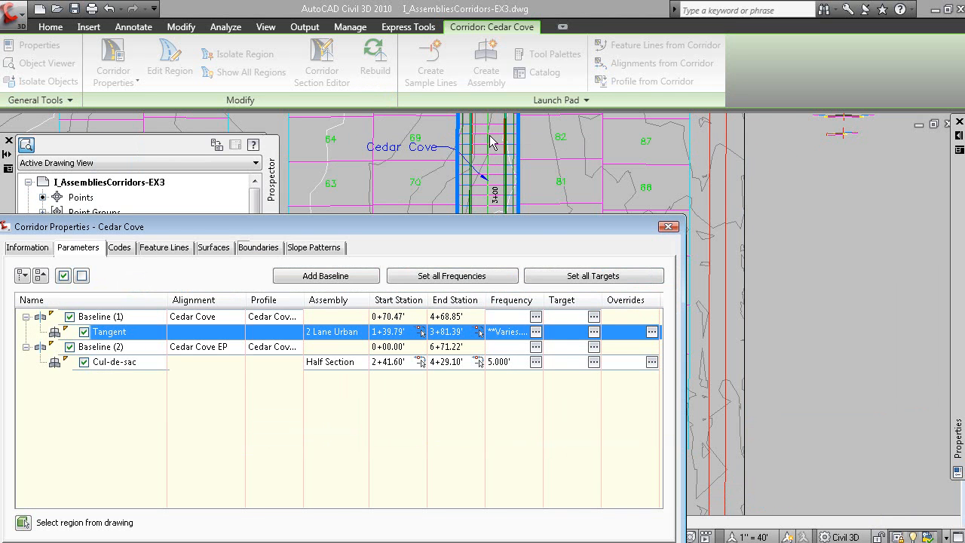
drag(555, 227, 309, 99)
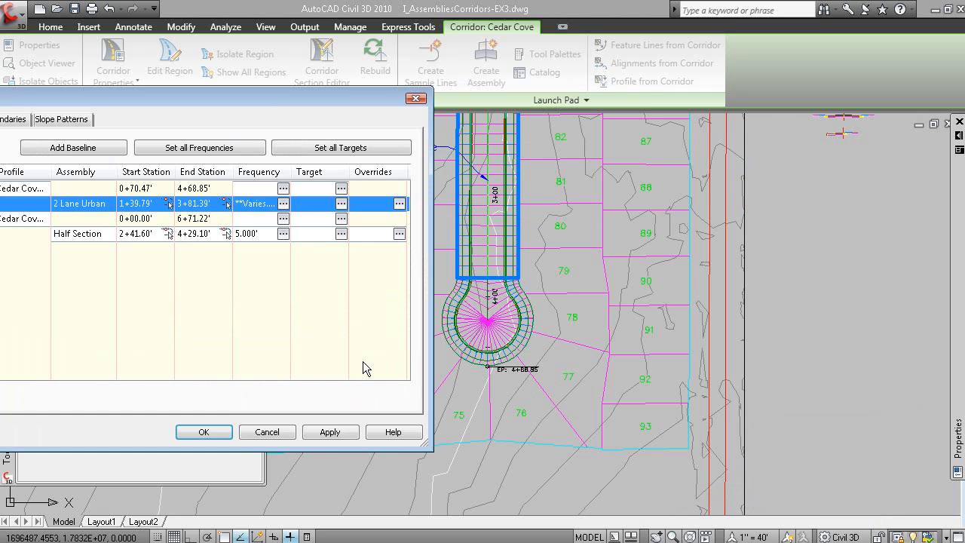
click(205, 432)
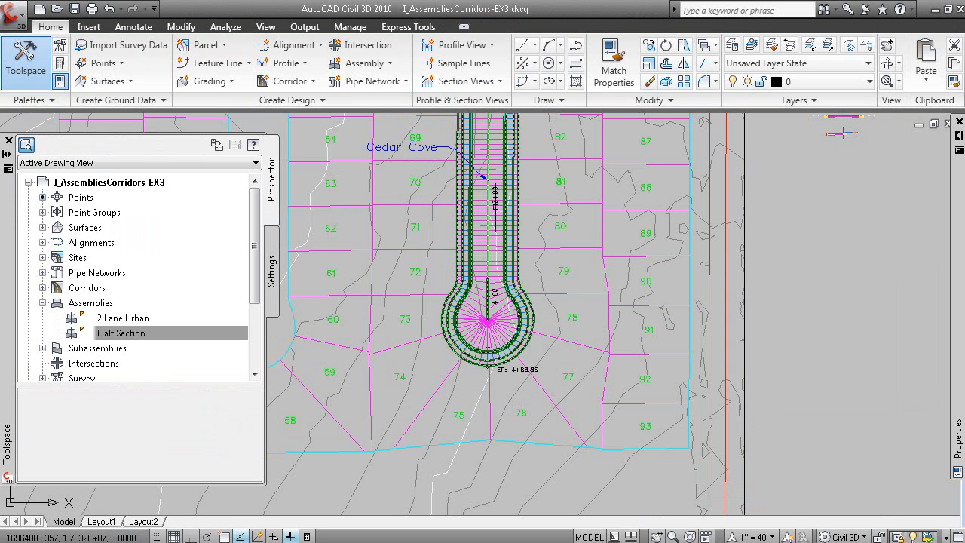
Switch to the PowerPoint slide show to review the corridor surface types, and return to the Civil 3D drawing
middle_drag(597, 189, 681, 264)
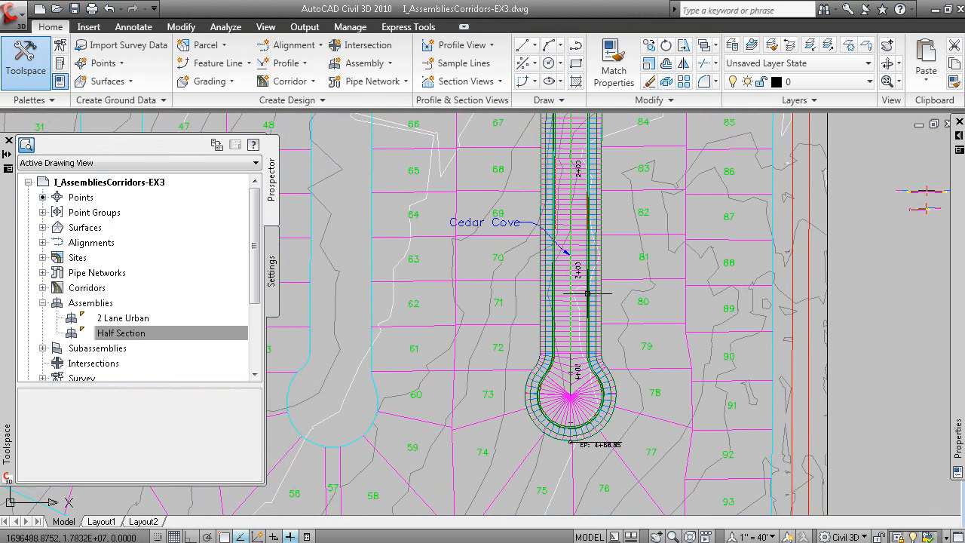
key(alt+Tab)
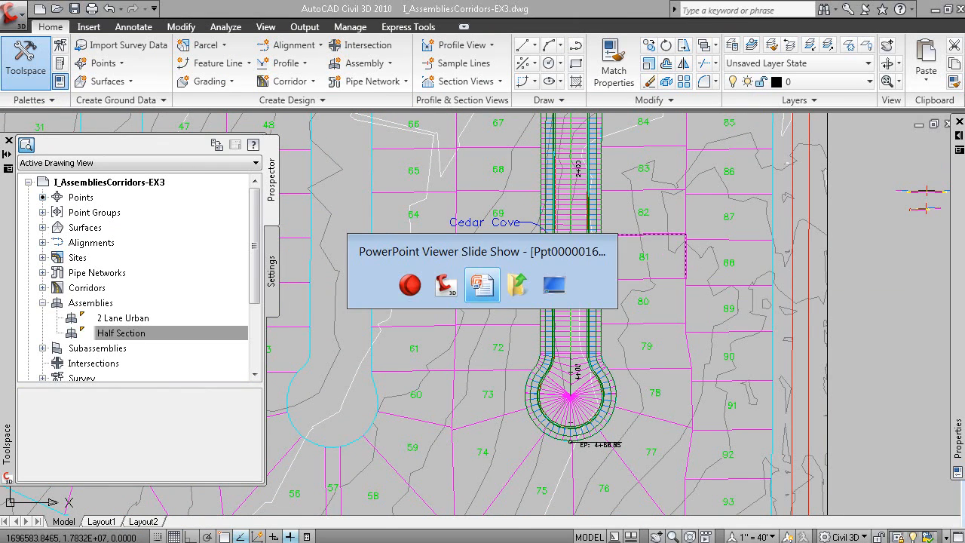
click(579, 354)
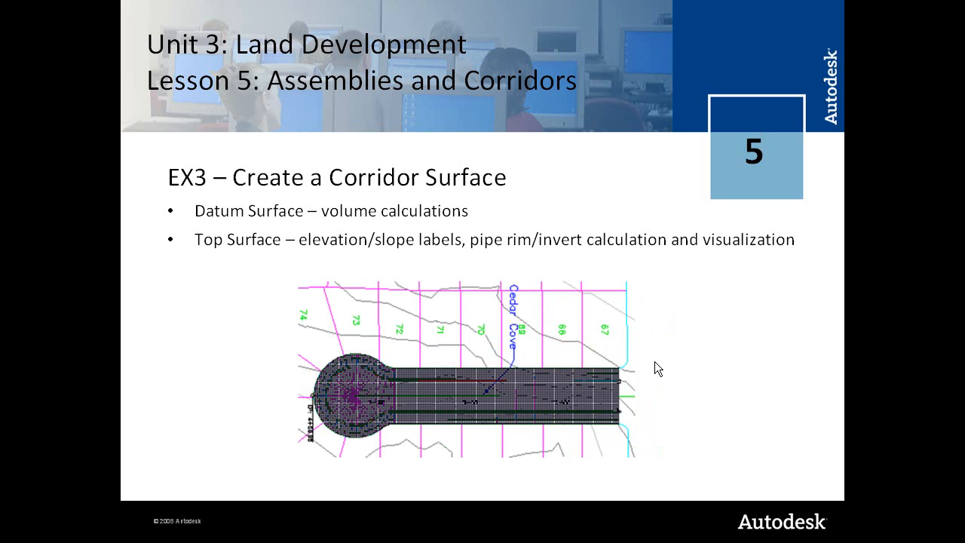
key(alt+Tab)
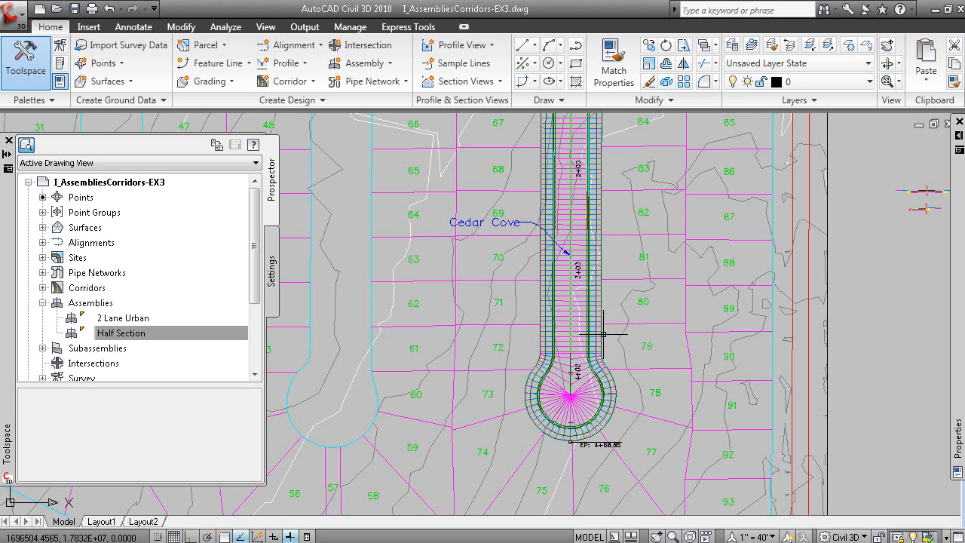
Open the Cedar Cove corridor in the Object Viewer, tilt it to a 3D view and maximize the viewer
click(579, 343)
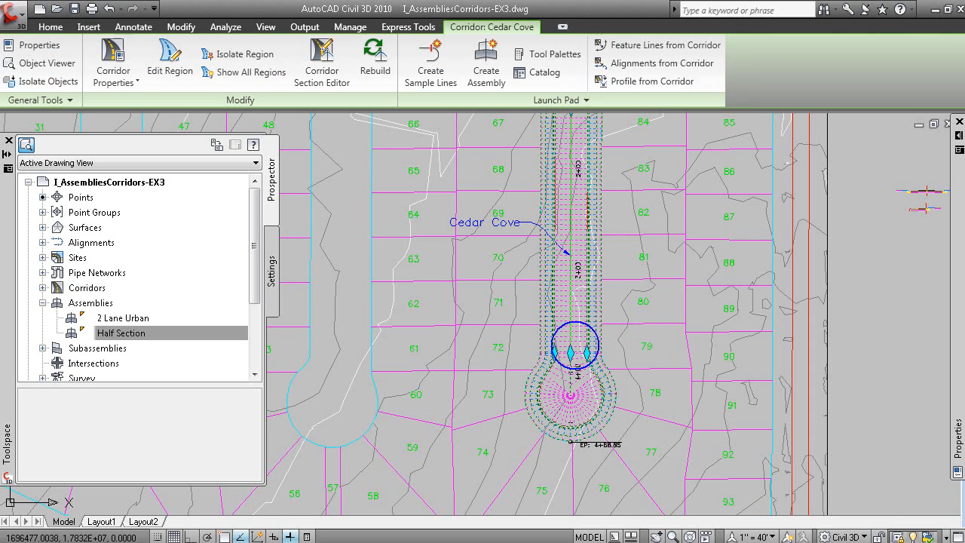
right_click(583, 349)
click(638, 317)
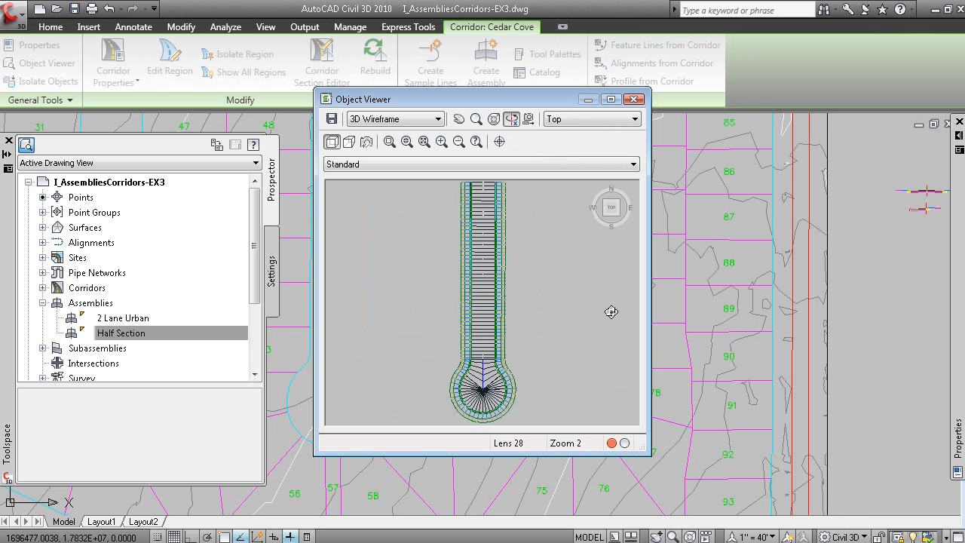
click(606, 217)
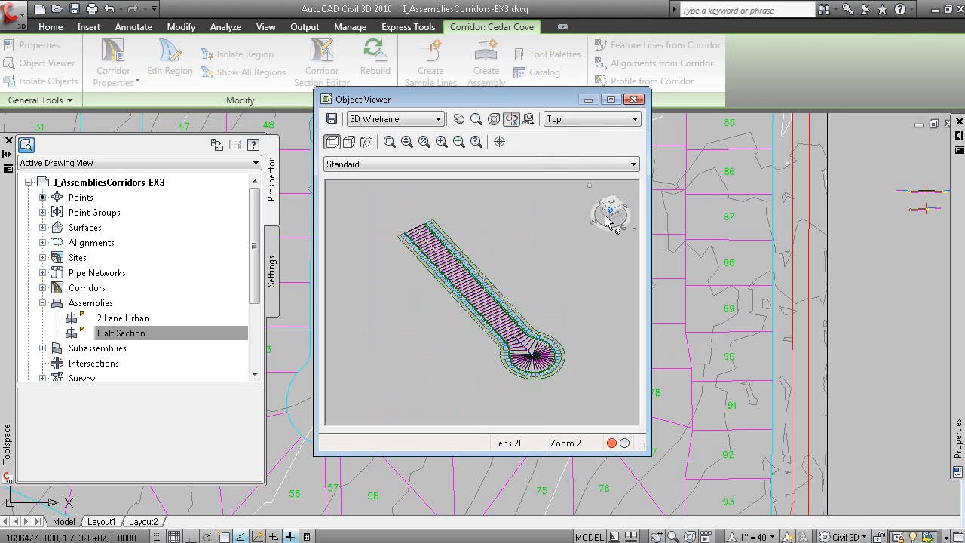
click(612, 98)
Inspect the corridor's inserted assemblies around the bulb and along the tangent up close in 3D, and close the viewer
click(71, 50)
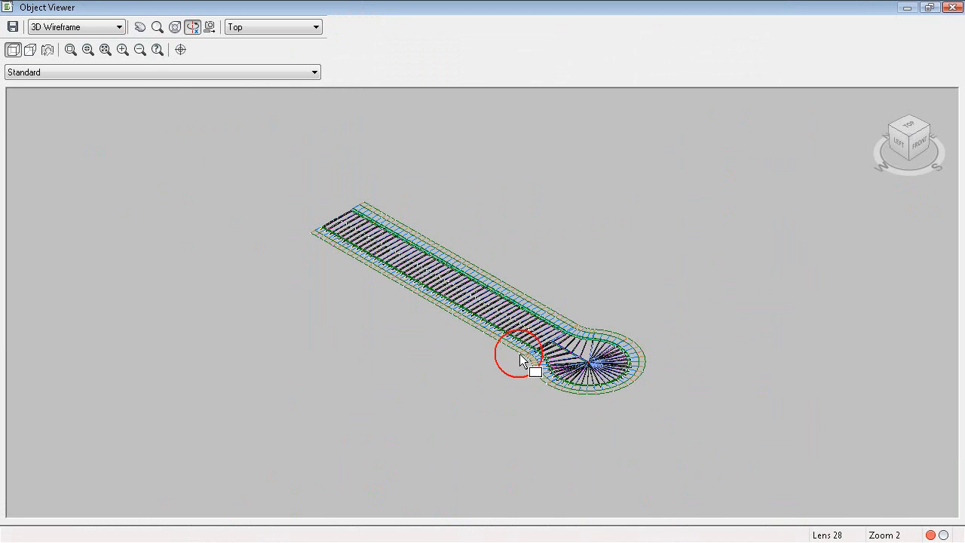
drag(509, 311, 640, 408)
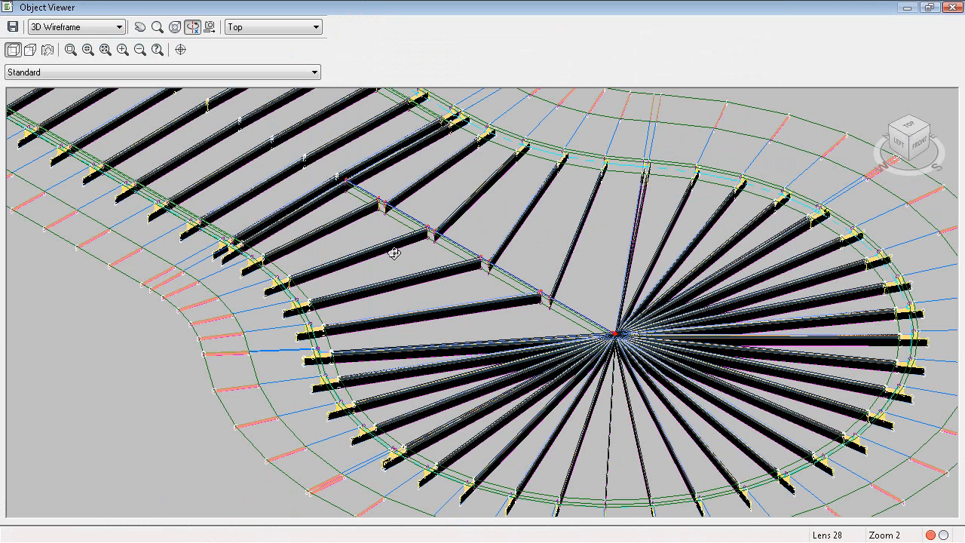
drag(377, 222, 500, 401)
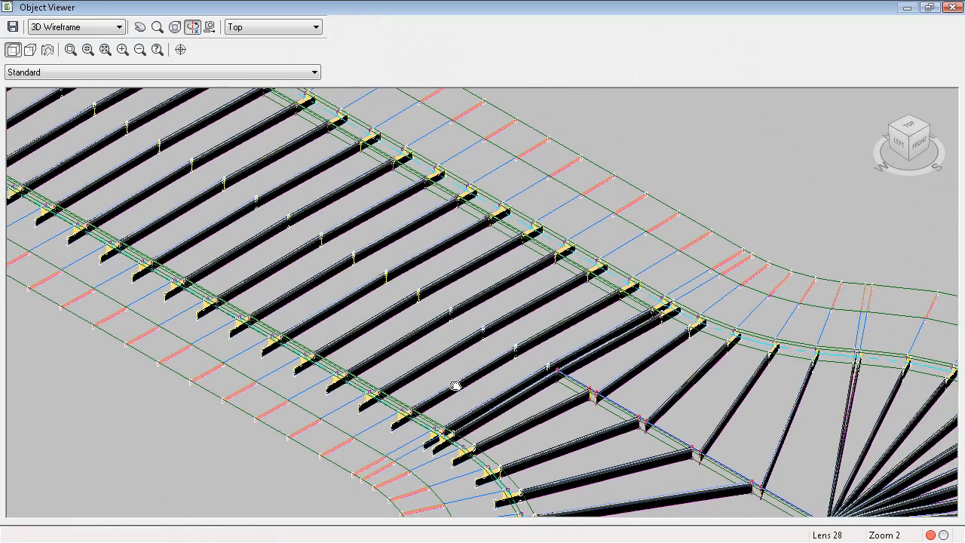
drag(497, 250, 480, 215)
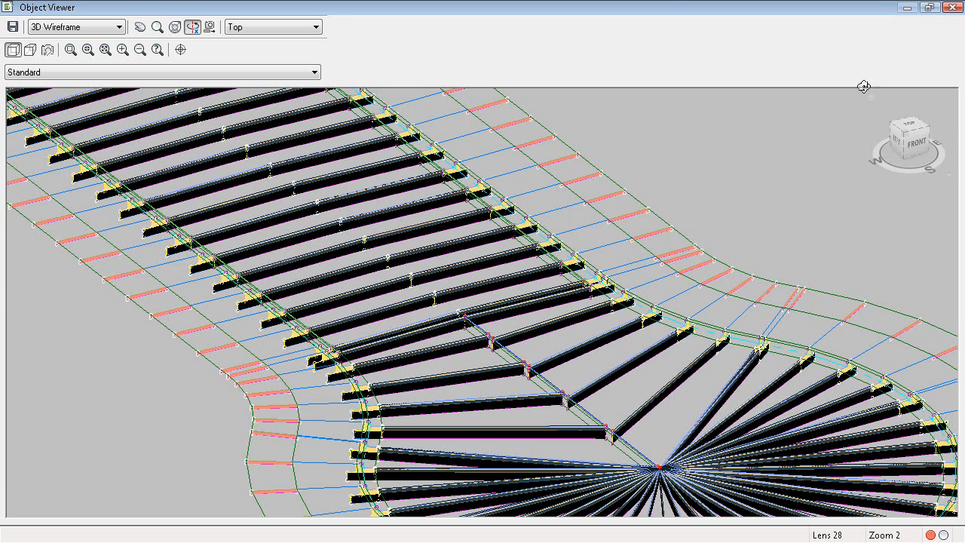
click(954, 7)
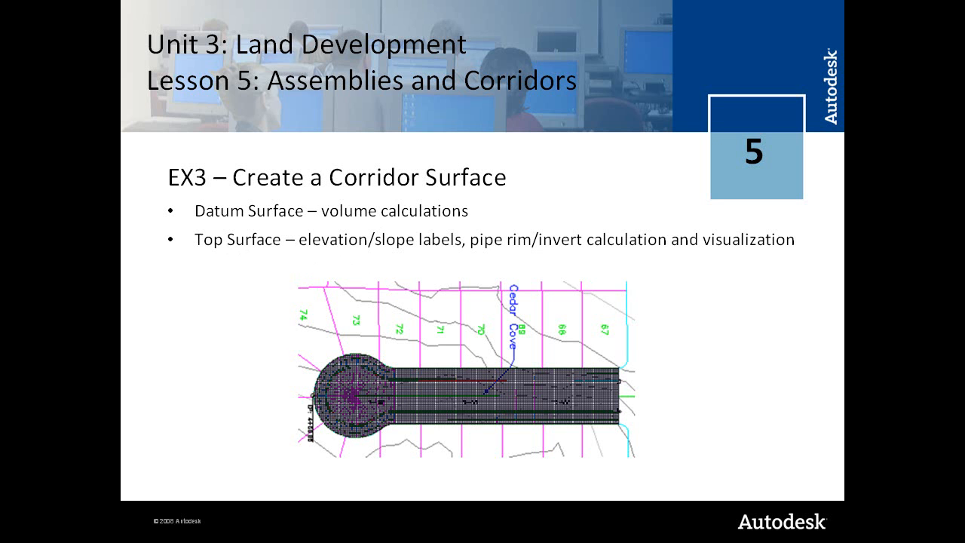
Review the slides on datum links, top links and corridor surface boundaries, and switch back to Civil 3D
click(581, 270)
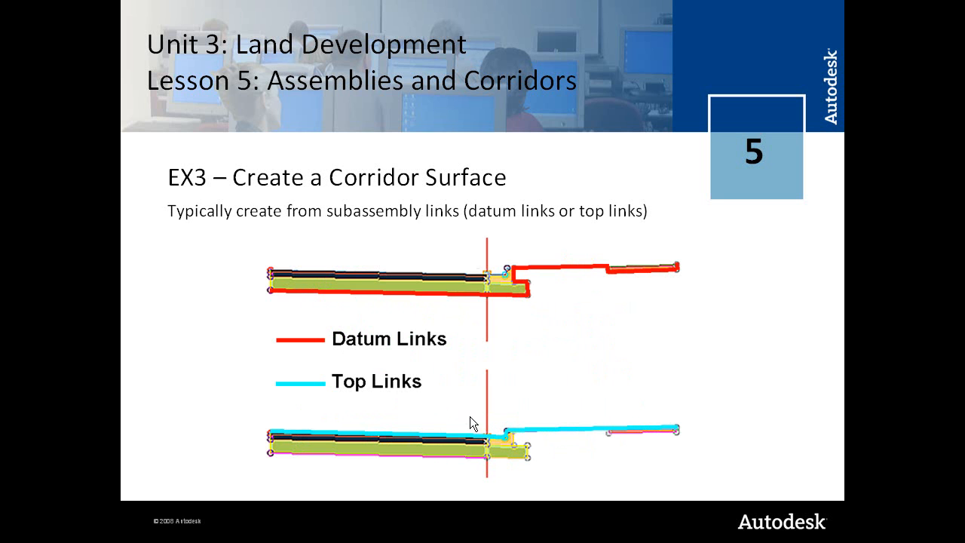
click(546, 358)
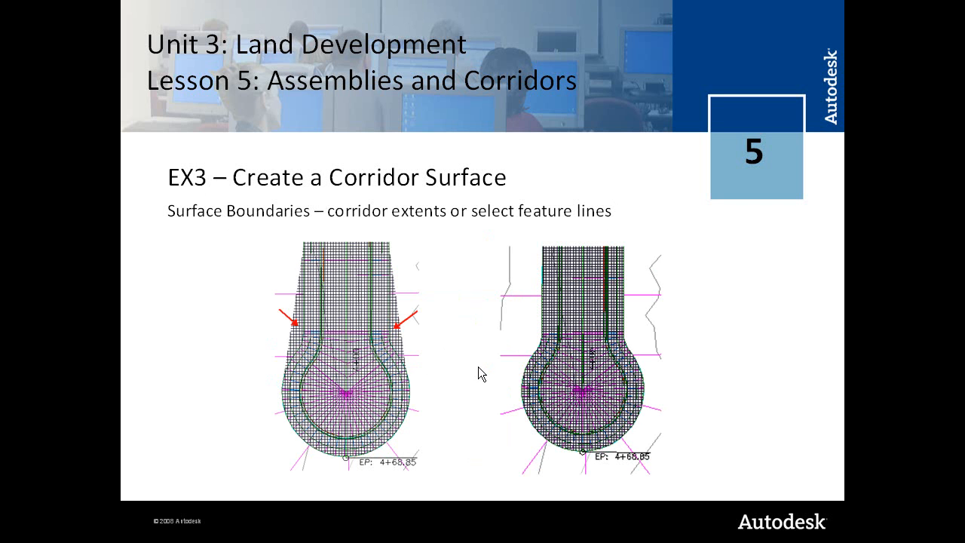
key(alt+Tab)
Open the surface settings in the Cedar Cove corridor's properties, and move and enlarge the dialog to show all columns
click(567, 374)
right_click(560, 375)
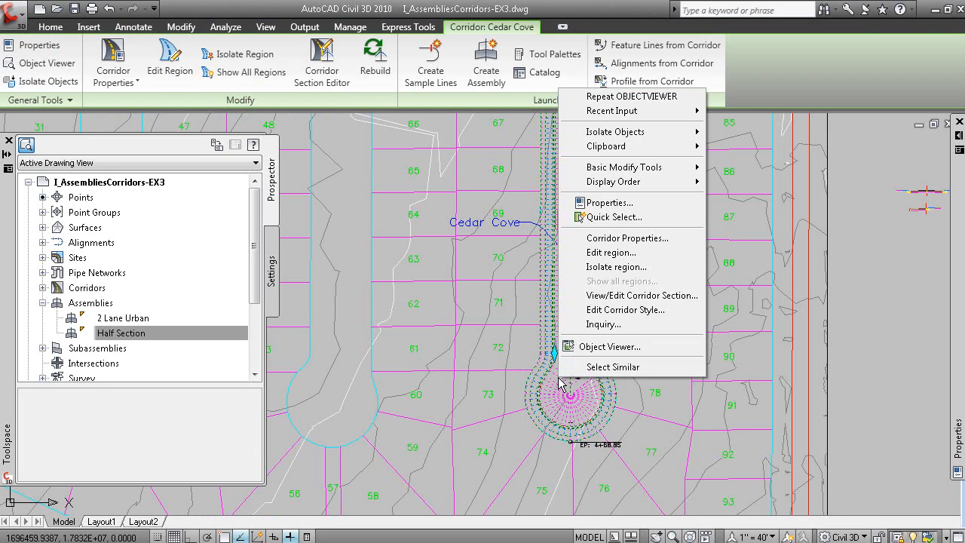
click(620, 238)
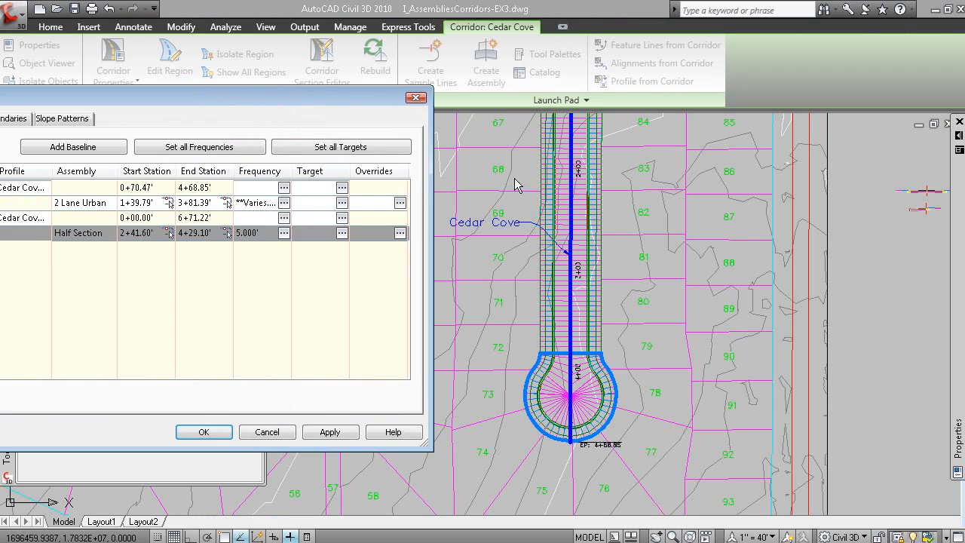
drag(349, 87, 743, 83)
click(355, 86)
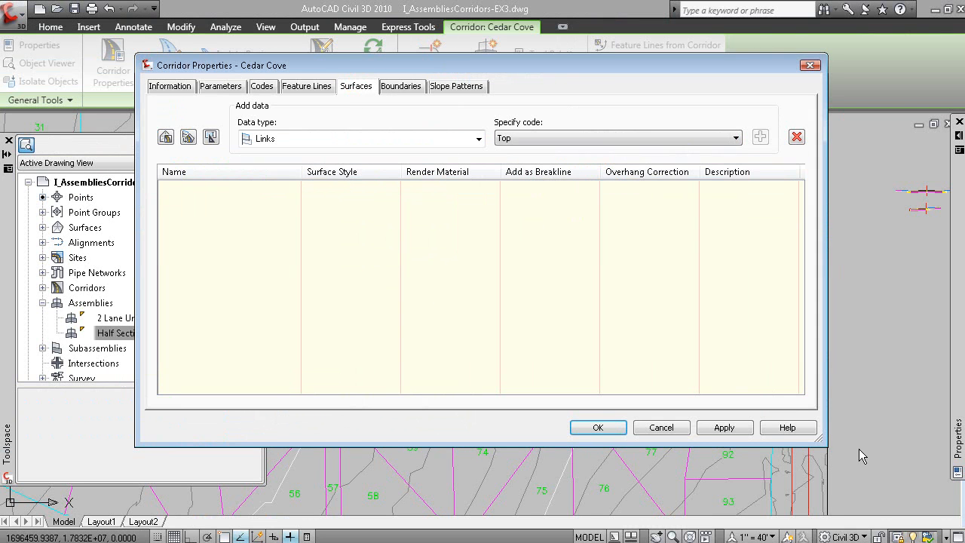
drag(825, 444, 916, 471)
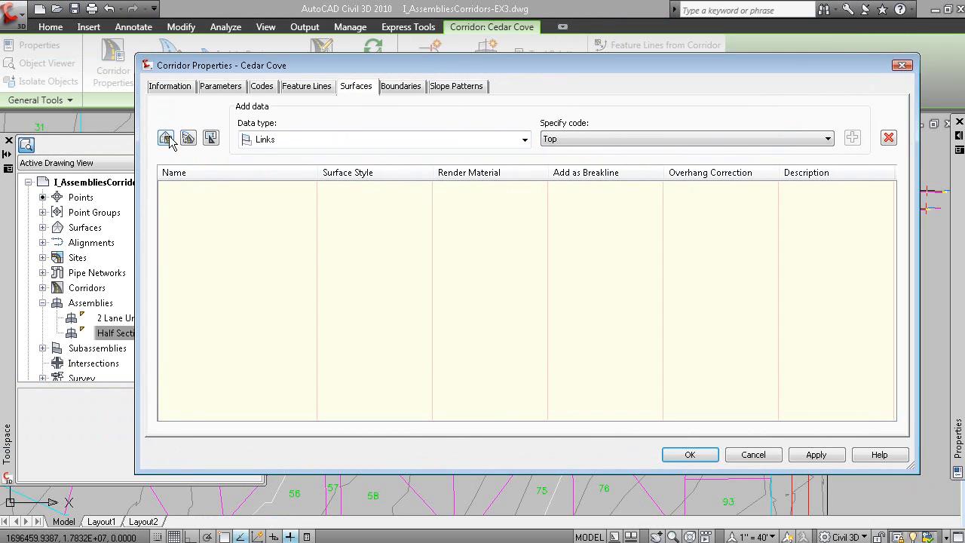
Create a new corridor surface and name it Cedar Cove DATUM
click(166, 138)
click(267, 189)
click(294, 190)
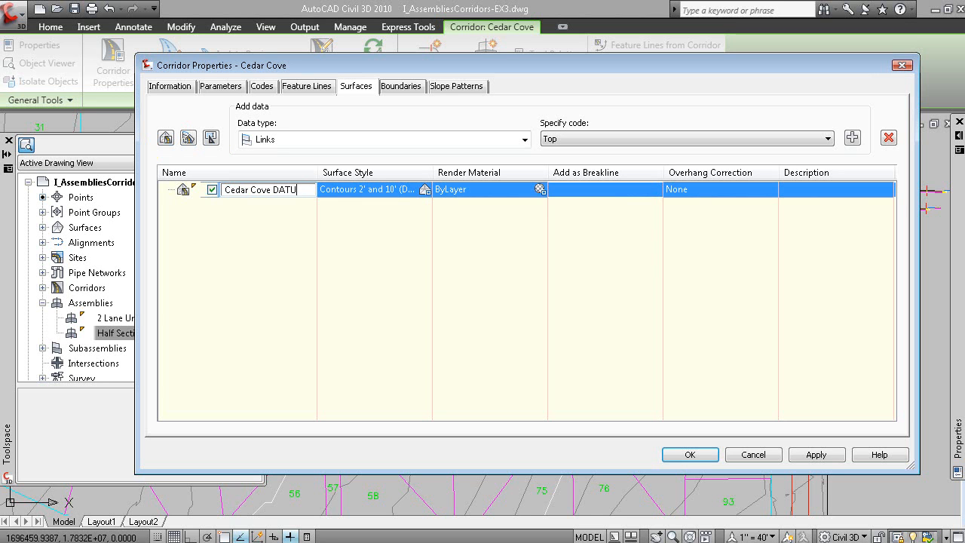
click(269, 259)
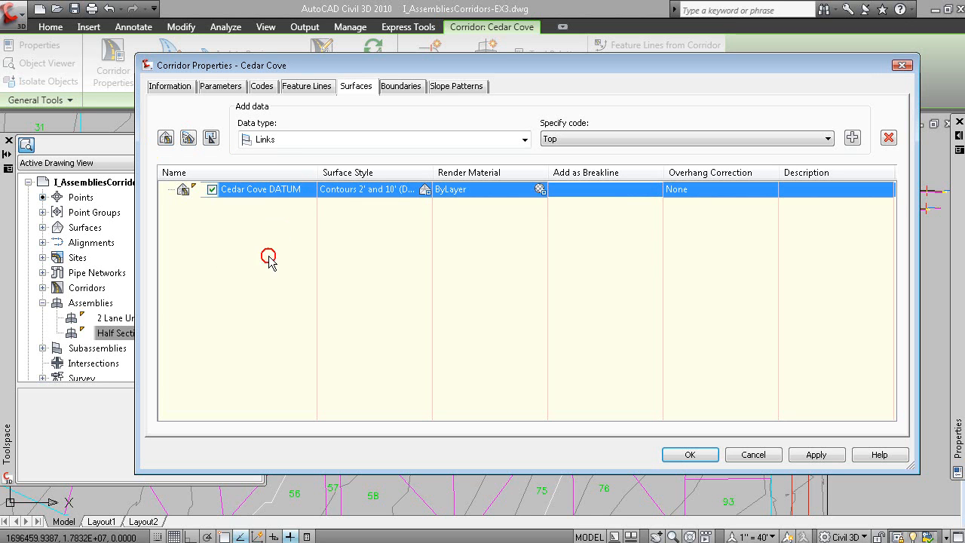
Add the links with the Datum code as data to the Cedar Cove DATUM surface
click(285, 139)
click(279, 167)
click(582, 138)
click(565, 211)
click(667, 296)
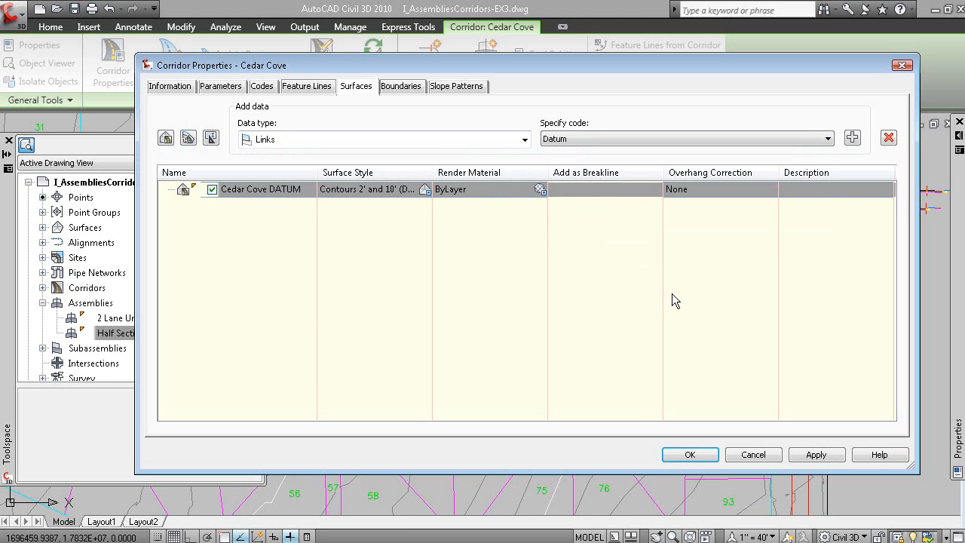
click(853, 138)
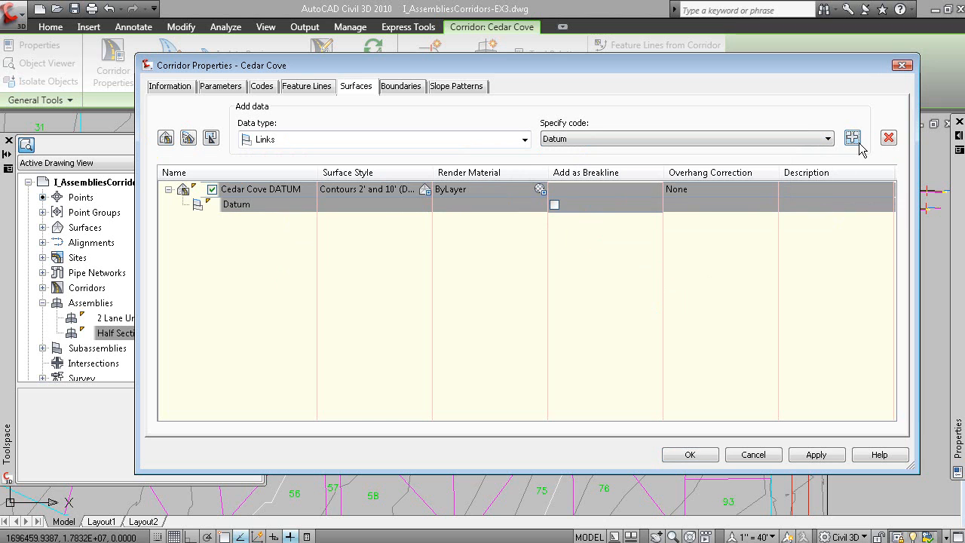
Assign the _Triangles surface style to Cedar Cove DATUM, and accept the corridor properties to build the surface
click(394, 189)
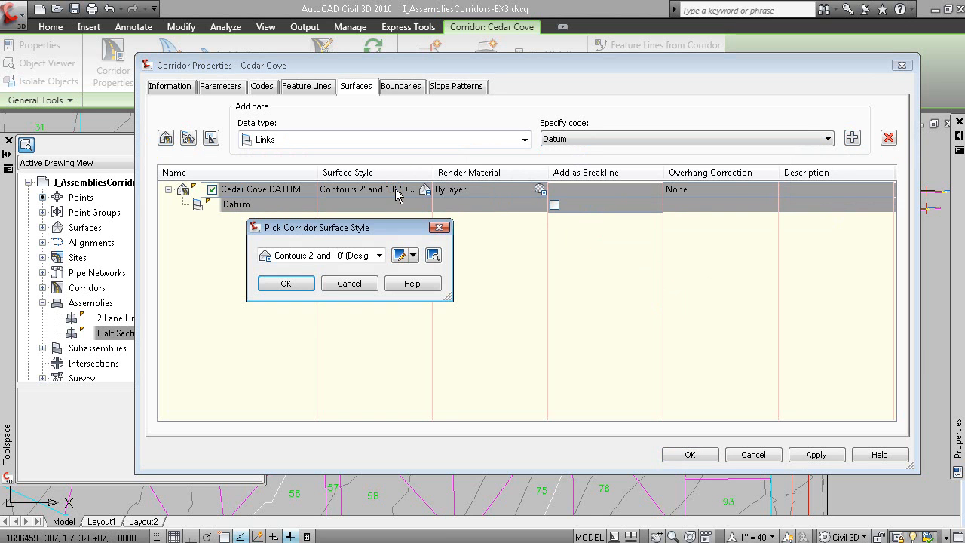
click(332, 255)
click(316, 284)
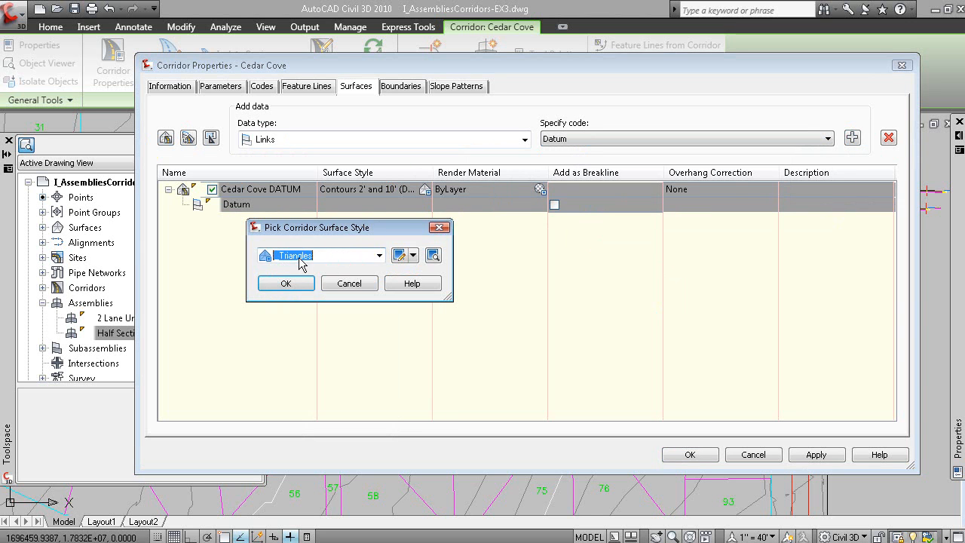
click(296, 283)
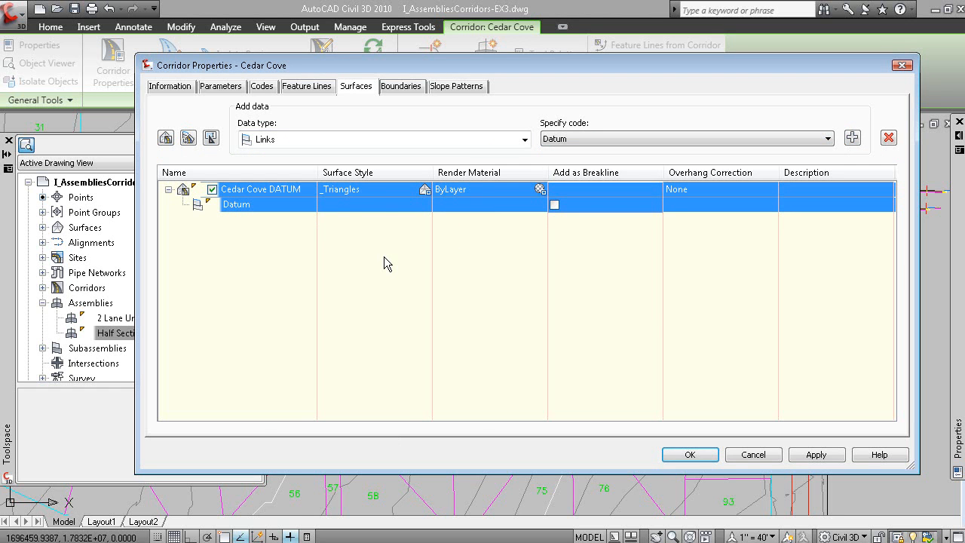
click(686, 454)
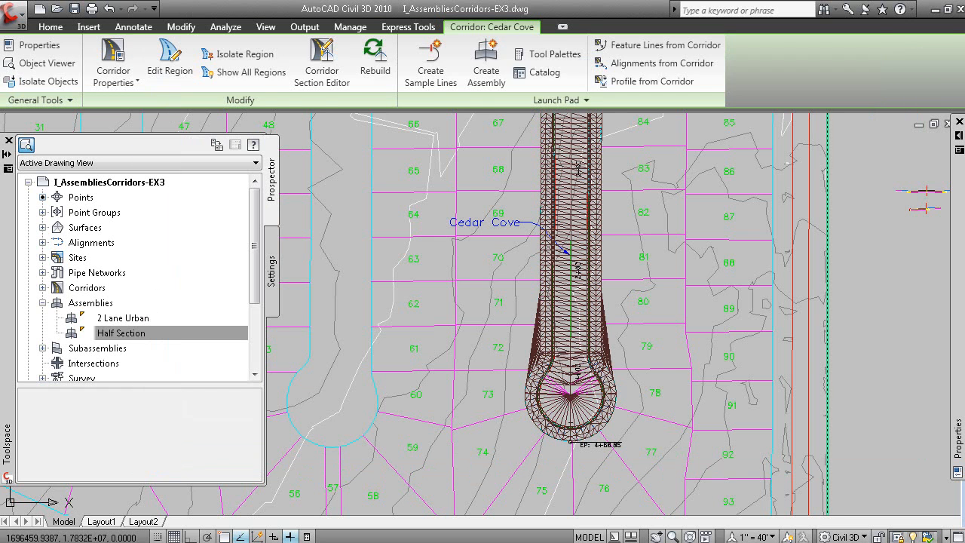
Deselect the corridor and examine the datum surface triangulation where the Cedar Cove tangent meets the cul-de-sac bulb
key(Escape)
mouse_move(609, 278)
middle_down()
mouse_move(590, 381)
mouse_move(560, 293)
middle_up()
scroll(573, 350, up, 2)
scroll(573, 361, up, 3)
middle_drag(541, 393, 594, 315)
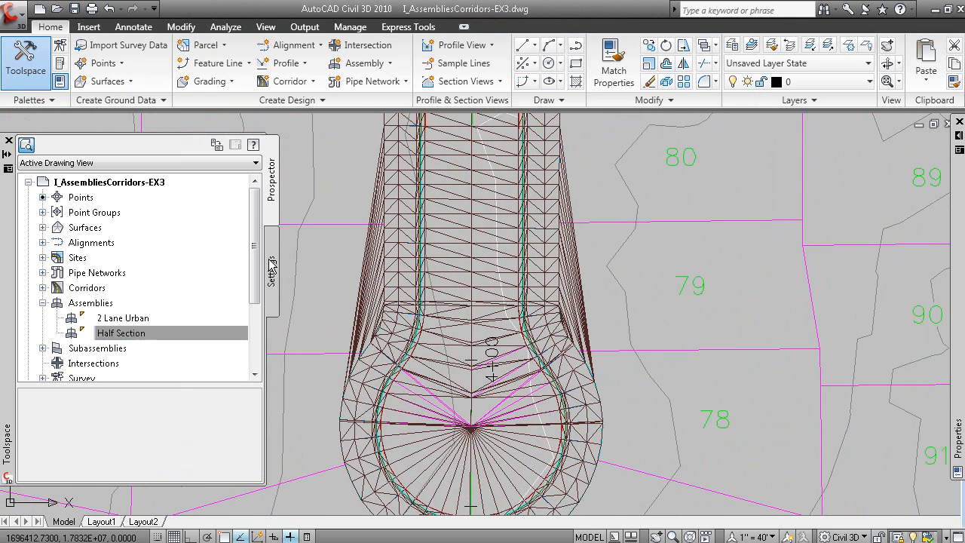
Locate the Cedar Cove DATUM surface in the drawing's surface collection and compare it with the triangulation around the bulb
click(43, 227)
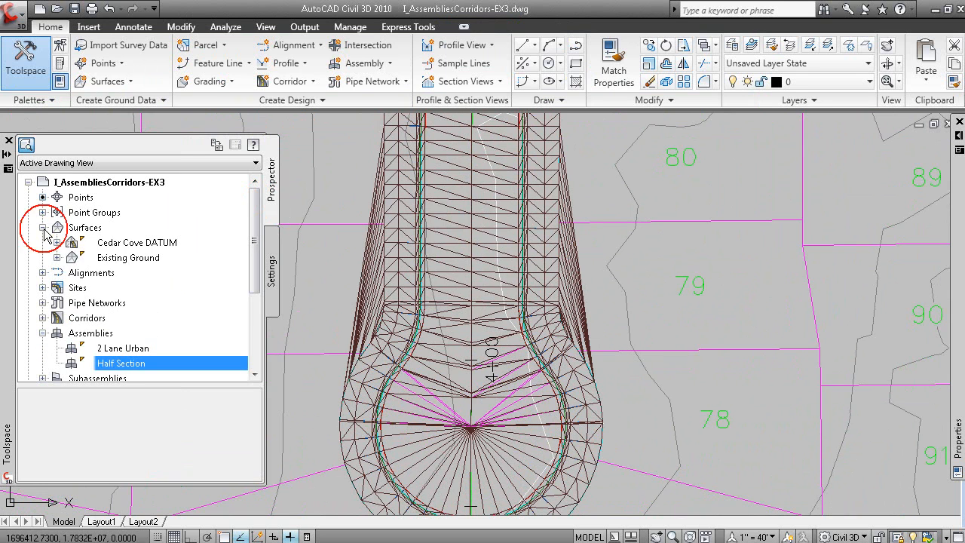
click(131, 245)
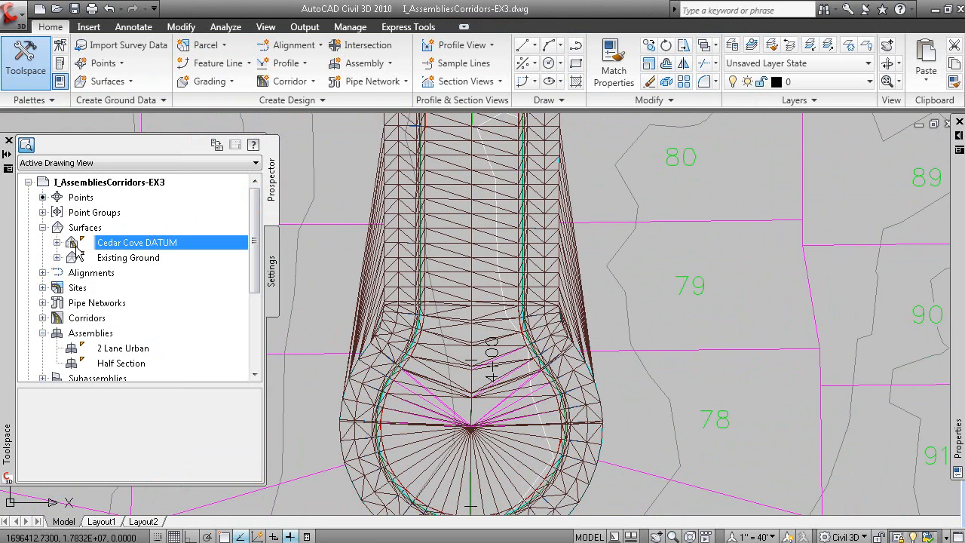
middle_drag(633, 315, 648, 255)
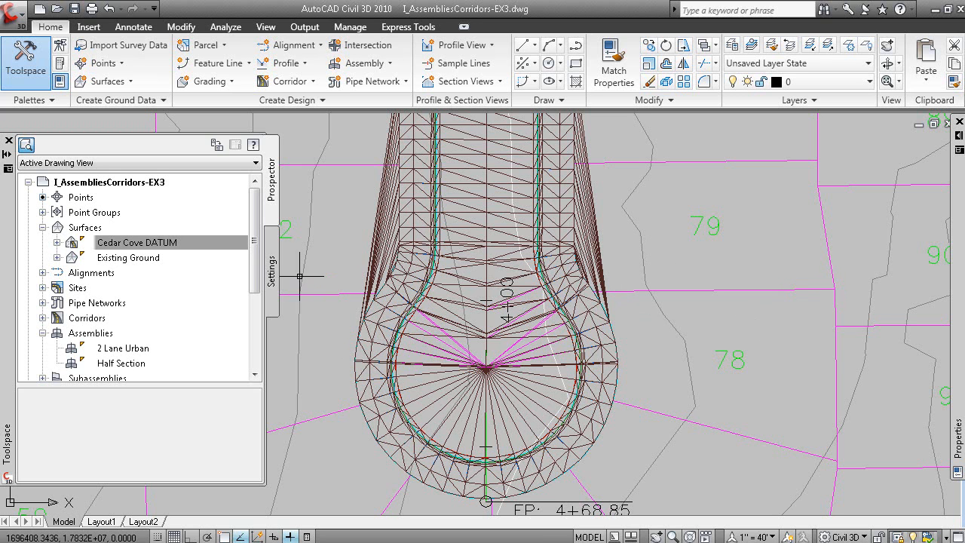
Reopen the properties of the Cedar Cove corridor from the Corridors collection and show its surface boundary settings
drag(261, 273, 260, 317)
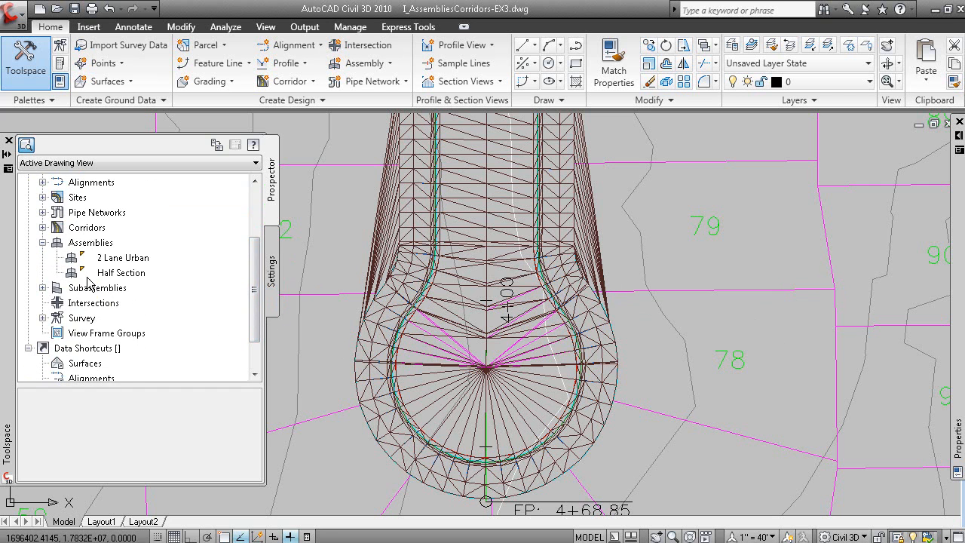
click(43, 227)
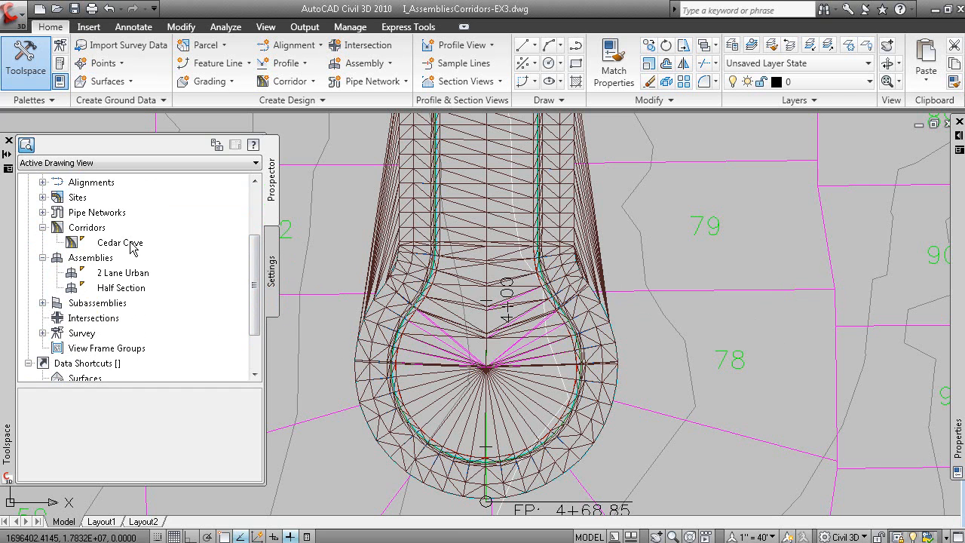
right_click(132, 248)
click(214, 252)
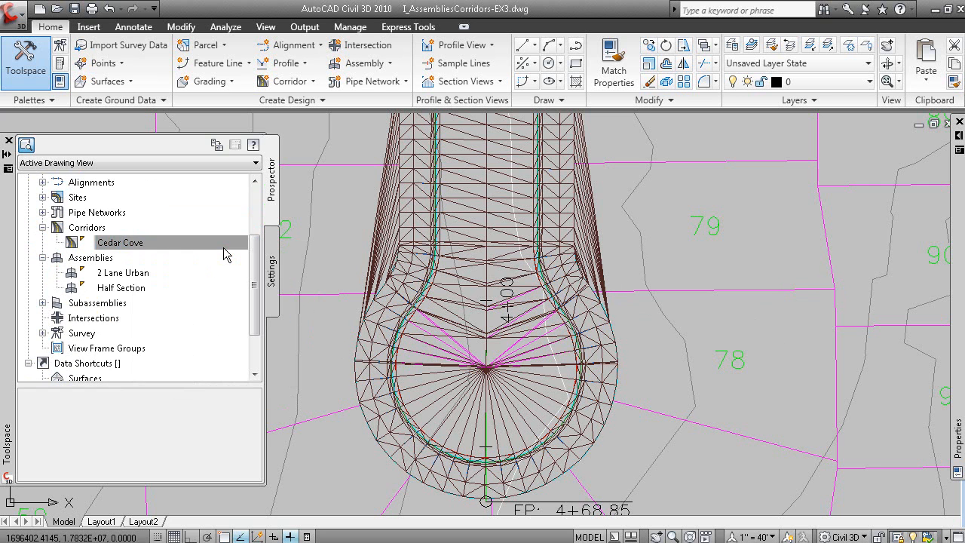
right_click(223, 251)
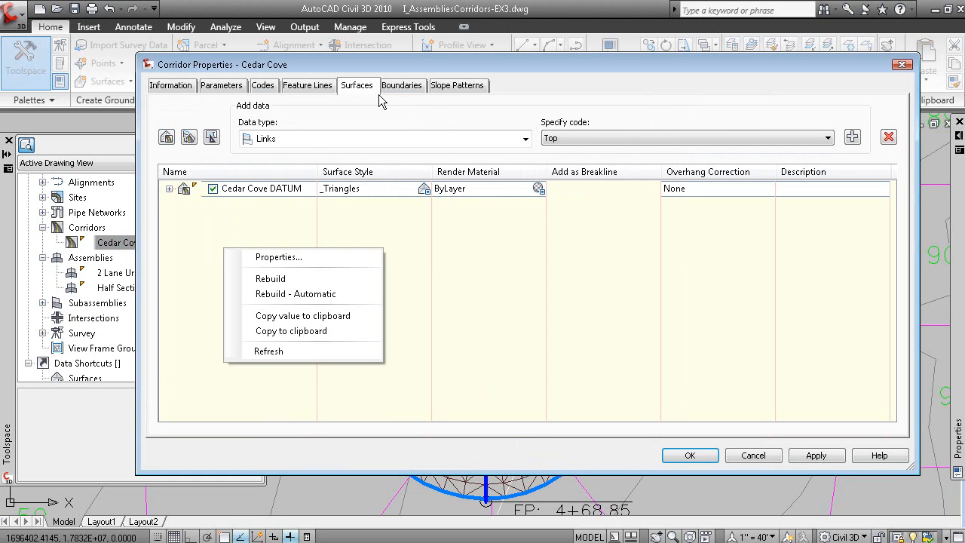
click(169, 189)
click(401, 85)
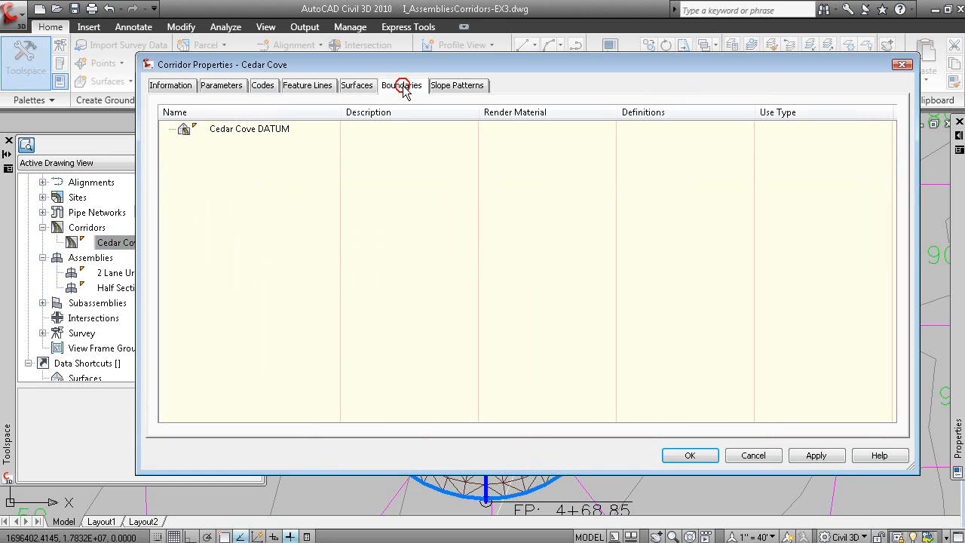
Add the corridor extents as the outer boundary of the Cedar Cove DATUM surface and accept the corridor properties
right_click(268, 130)
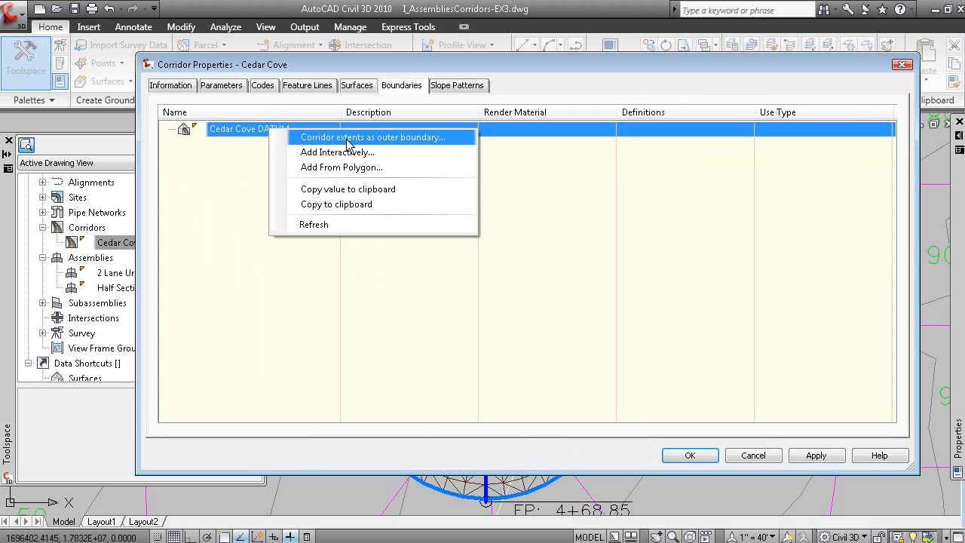
click(428, 138)
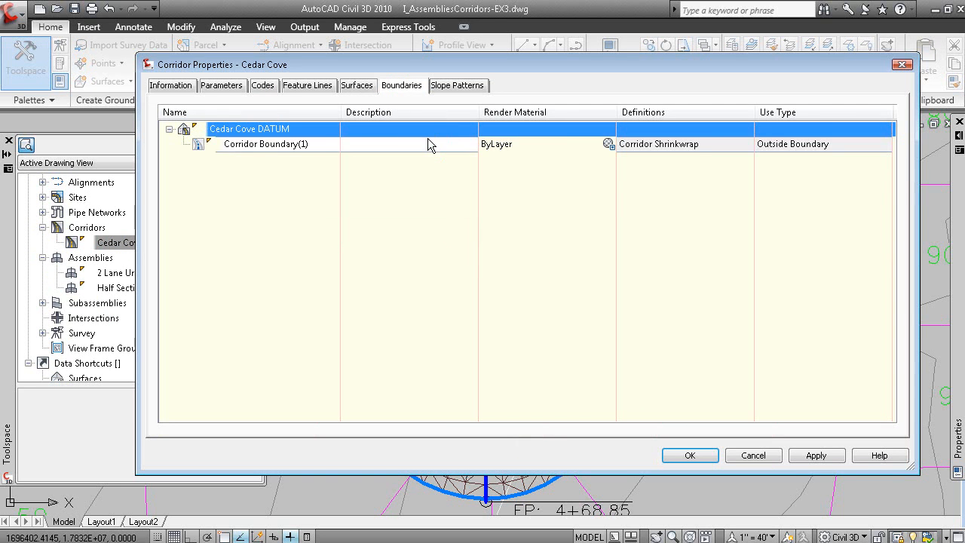
right_click(294, 131)
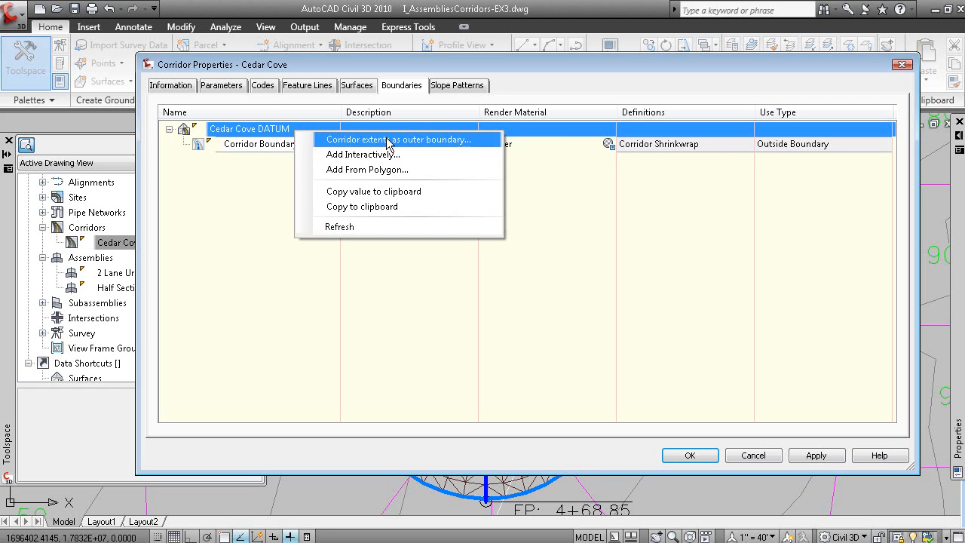
click(638, 179)
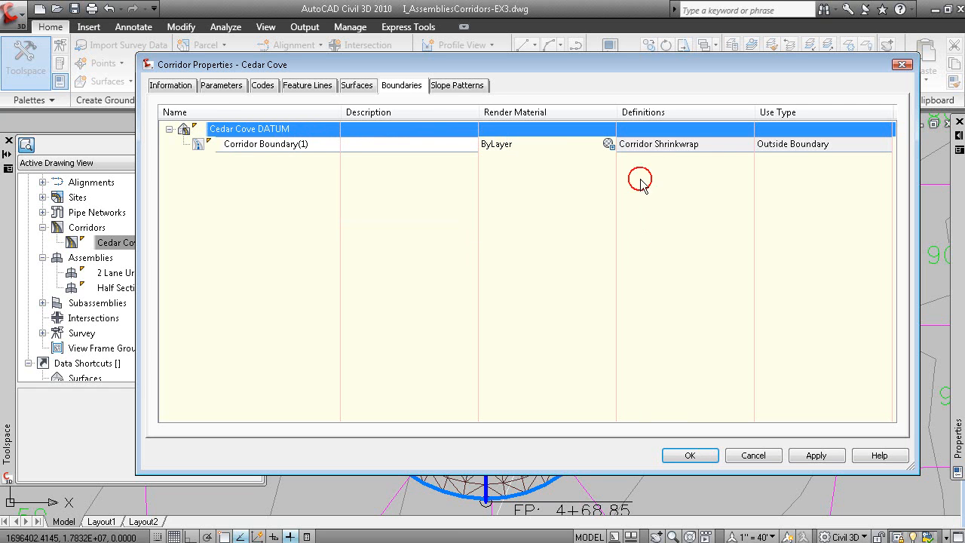
click(690, 456)
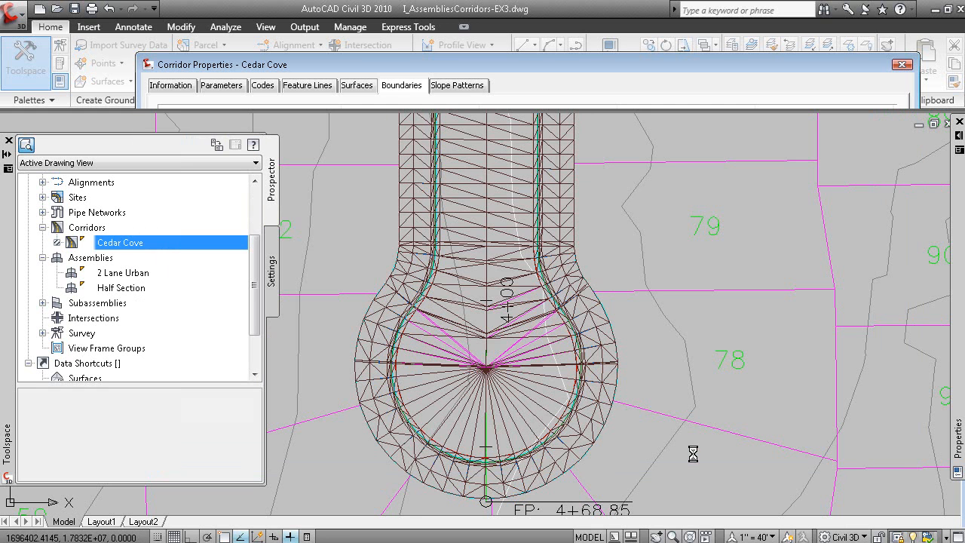
Draw a straight line across the Cedar Cove corridor tangent between lots 71 and 80, and select it
scroll(626, 290, down, 1)
middle_drag(631, 304, 638, 319)
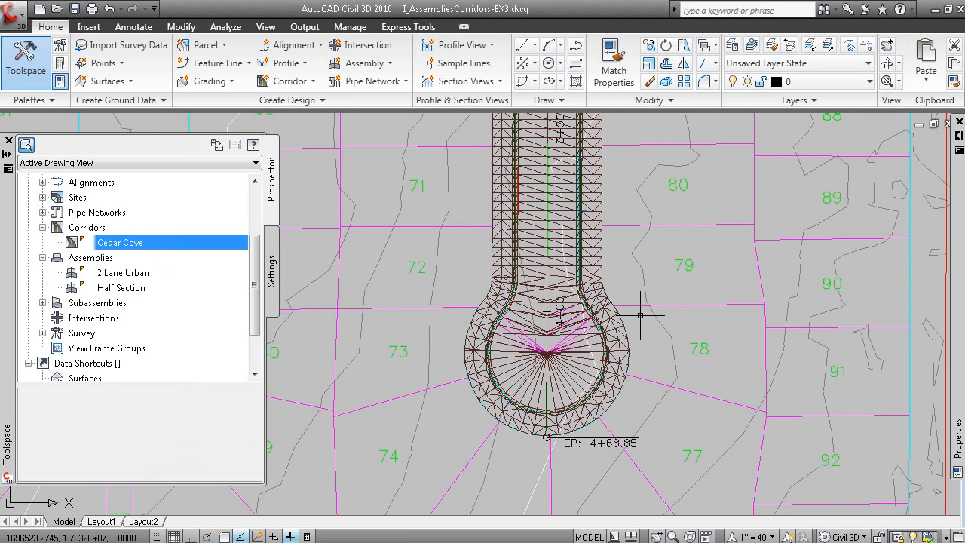
scroll(737, 353, down, 1)
scroll(683, 368, down, 2)
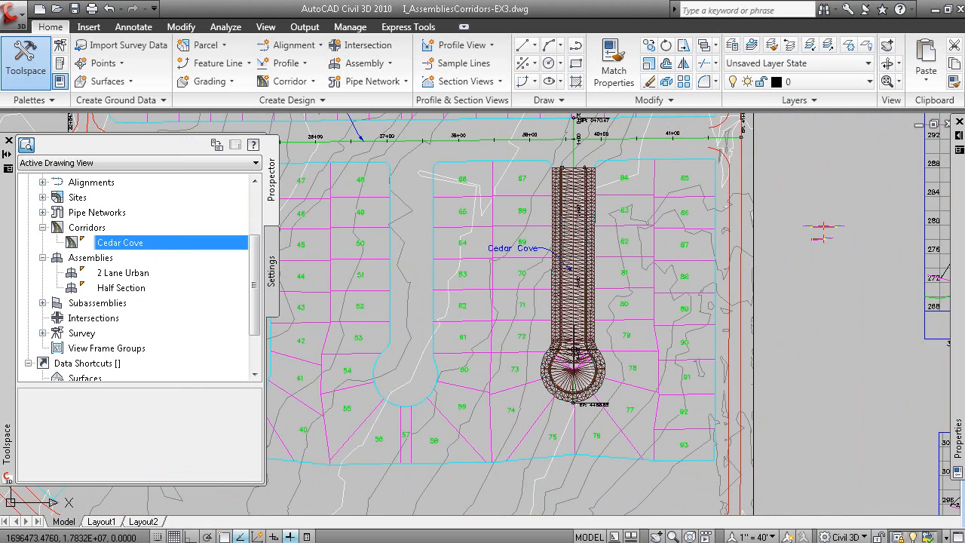
click(627, 309)
Create a quick profile from the line, sampling Cedar Cove DATUM and Existing Ground, and place its profile view above the site plan
right_click(467, 248)
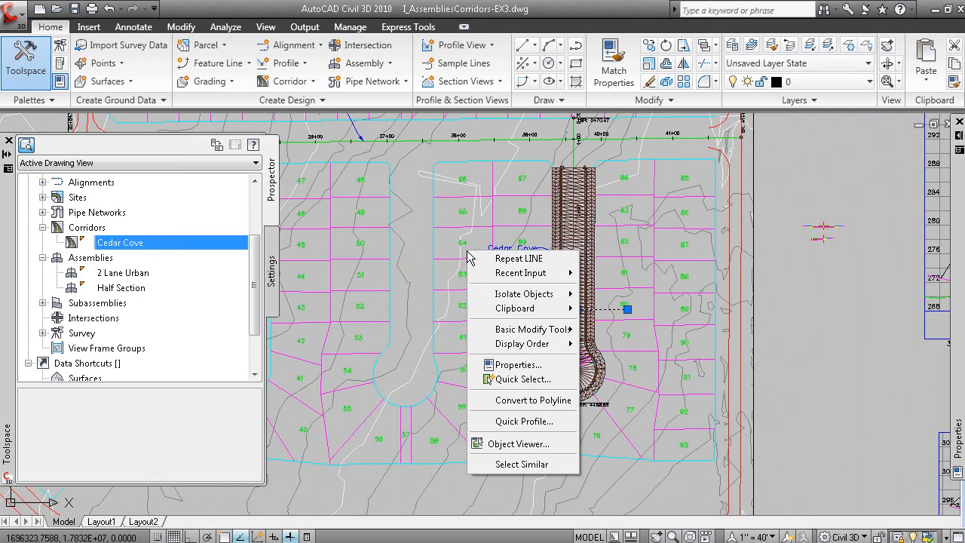
click(535, 422)
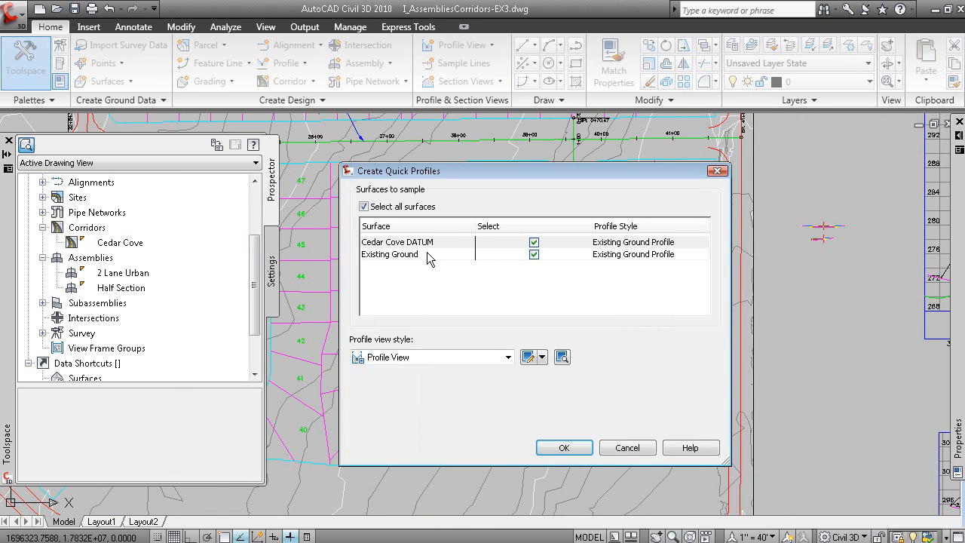
click(564, 448)
scroll(532, 294, down, 8)
click(531, 294)
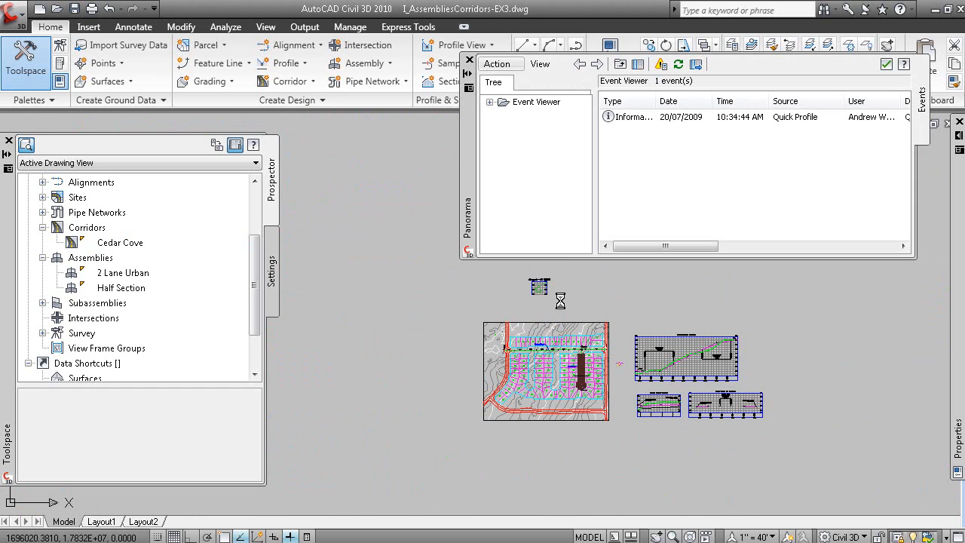
Close the event list and examine the datum surface's cross-section shape in the quick profile view
scroll(539, 287, up, 9)
scroll(547, 407, up, 5)
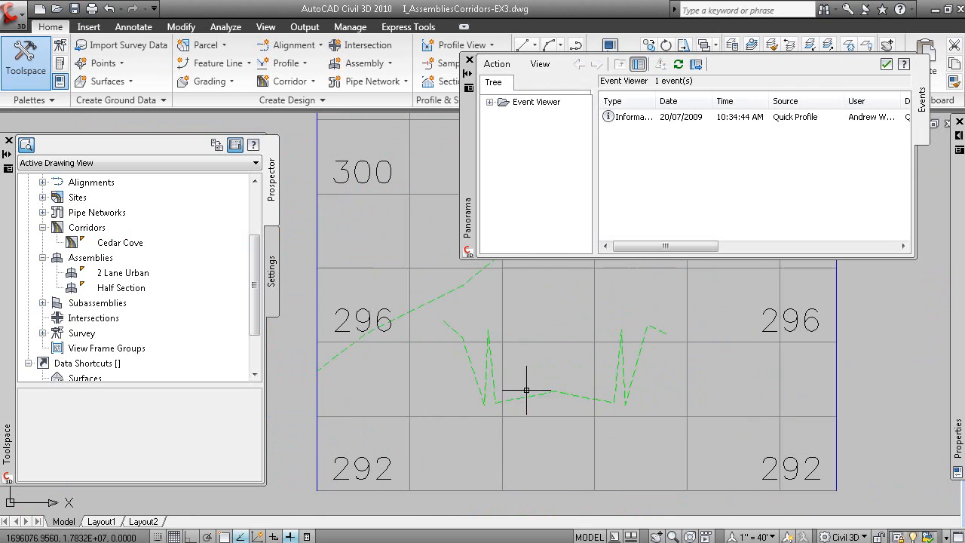
mouse_move(670, 418)
middle_down()
mouse_move(634, 418)
mouse_move(645, 417)
middle_up()
click(469, 60)
middle_drag(578, 398, 623, 381)
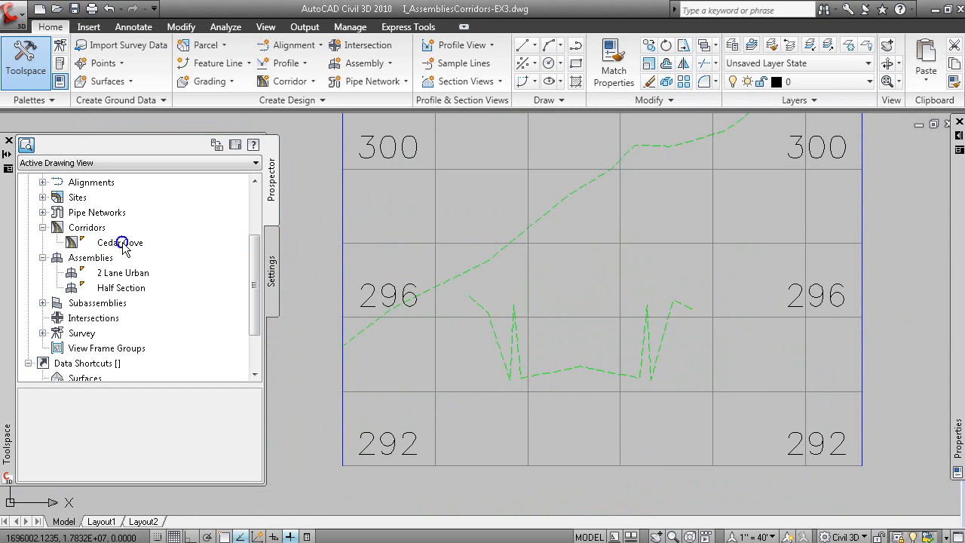
Set the overhang correction of the Cedar Cove DATUM surface to Bottom Links and accept the corridor properties
right_click(173, 243)
click(178, 252)
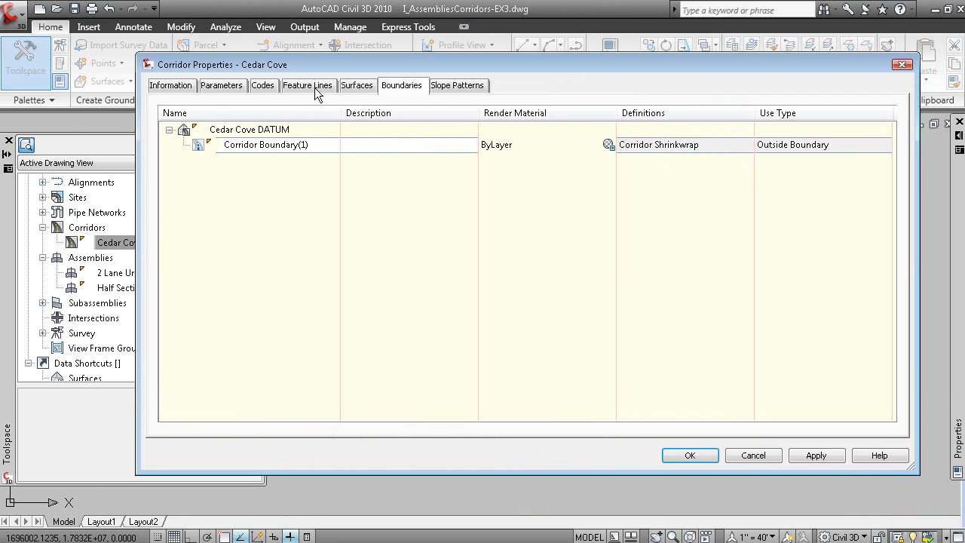
click(357, 86)
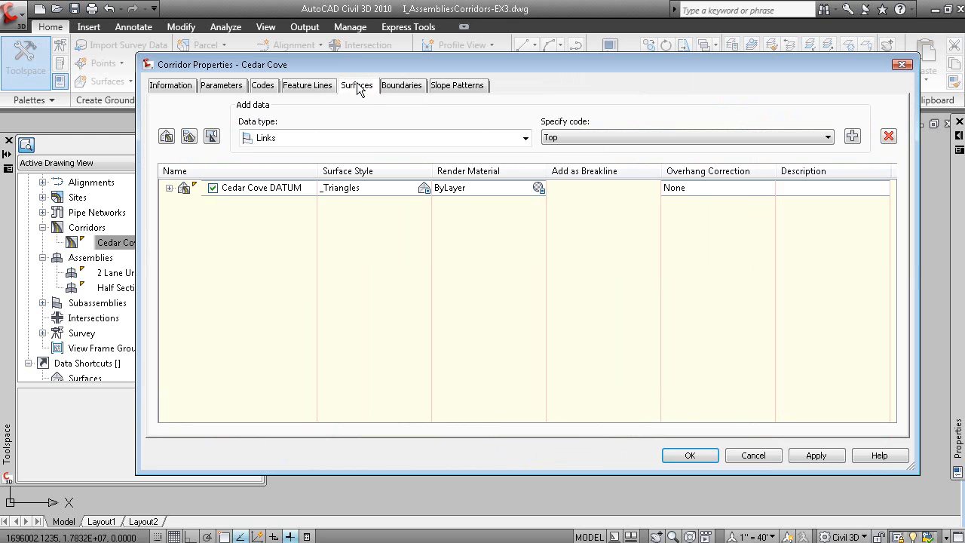
click(711, 189)
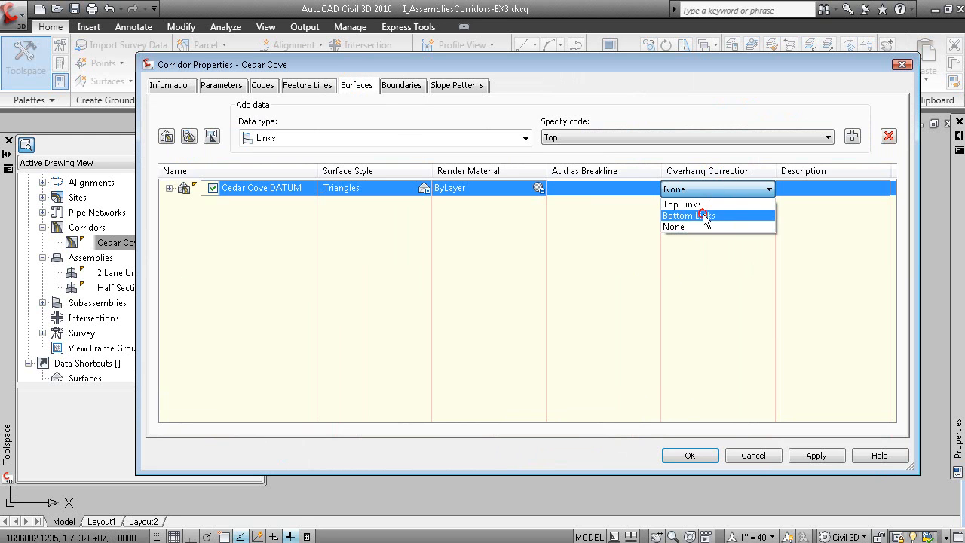
click(703, 214)
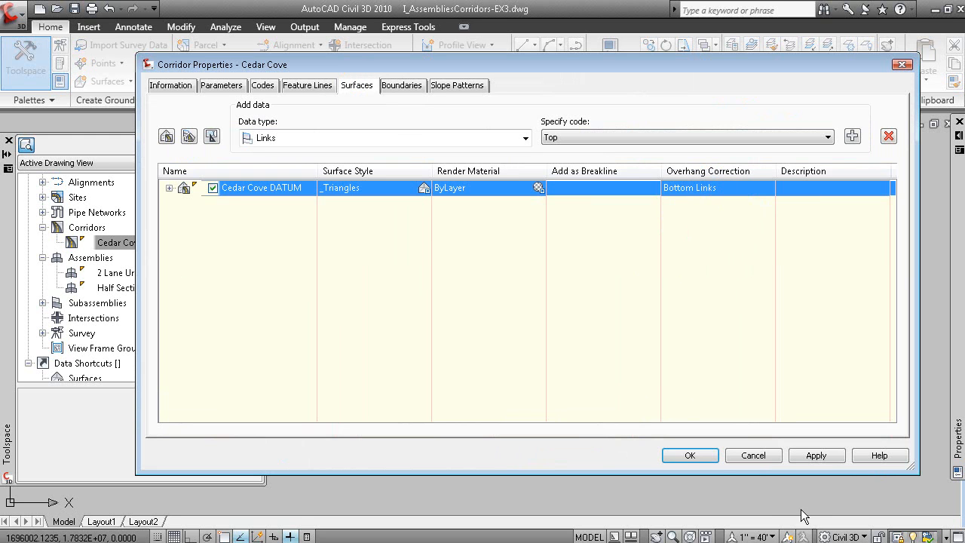
click(690, 455)
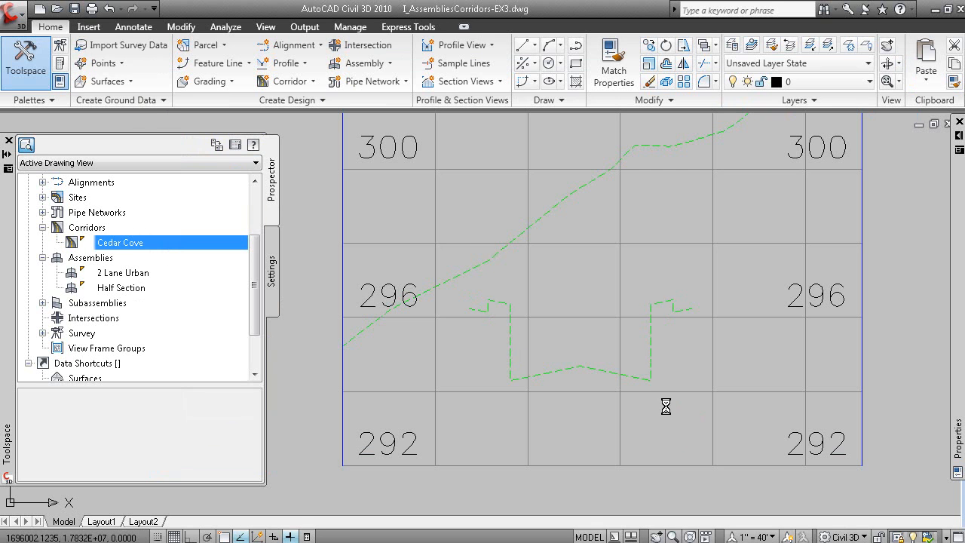
Examine the datum links under the curb and sidewalk subassemblies of the 2 Lane Urban assembly, and return to the Cedar Cove plan
scroll(689, 418, down, 10)
mouse_move(801, 394)
middle_down()
mouse_move(691, 340)
mouse_move(630, 282)
middle_up()
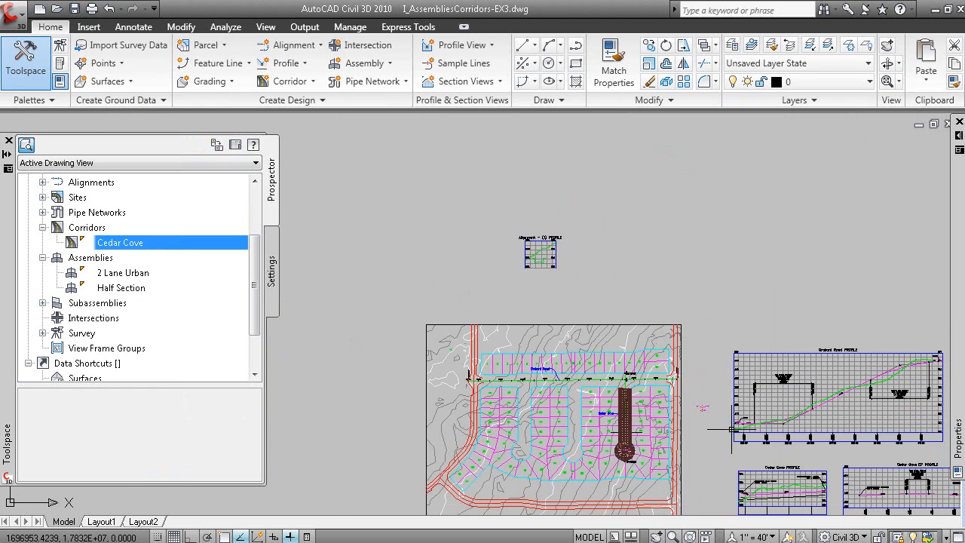
scroll(711, 404, up, 12)
scroll(632, 433, up, 5)
scroll(596, 484, up, 5)
middle_drag(581, 489, 622, 400)
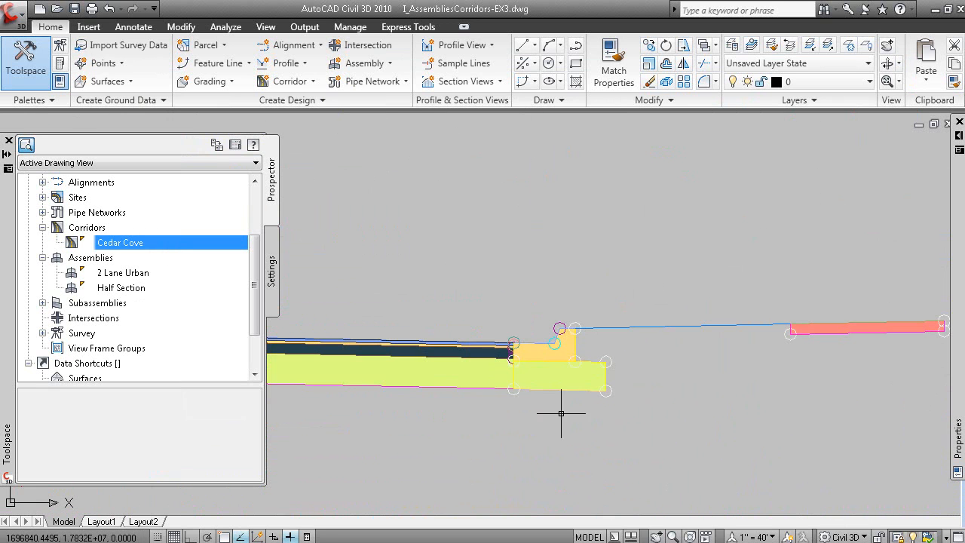
click(512, 387)
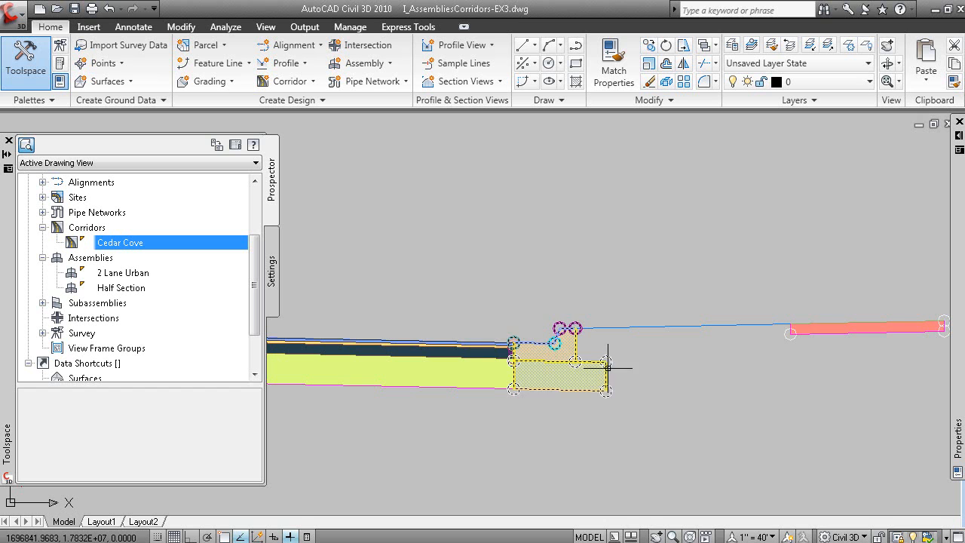
click(575, 330)
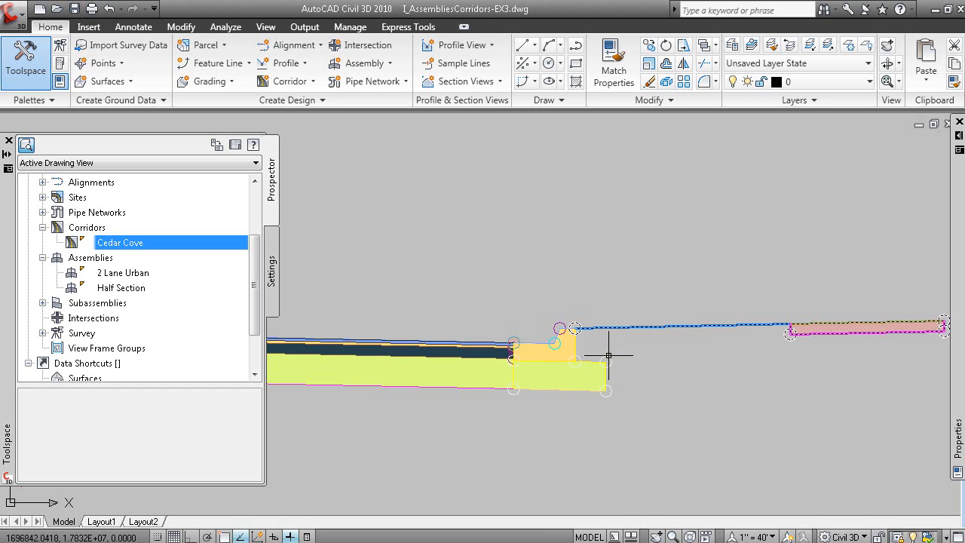
key(Escape)
scroll(657, 399, down, 10)
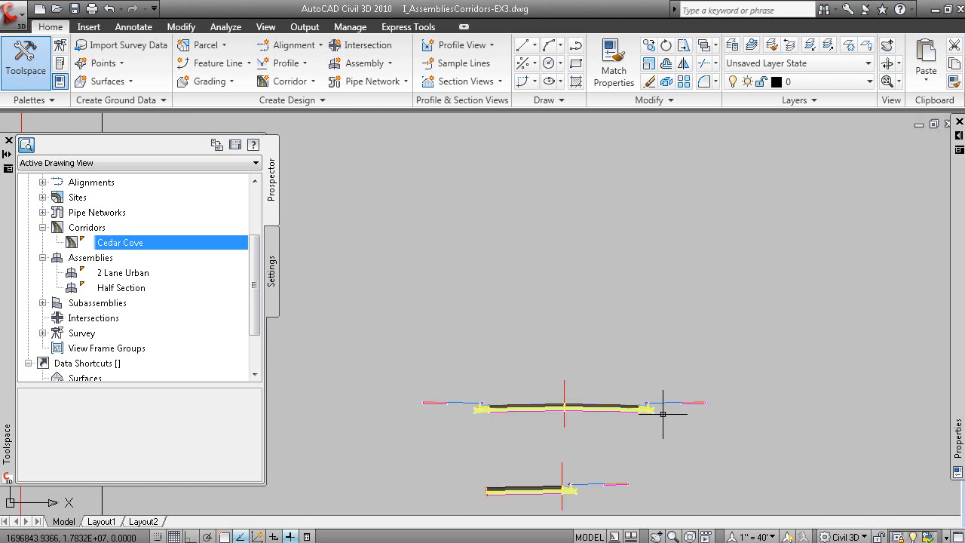
scroll(732, 349, up, 3)
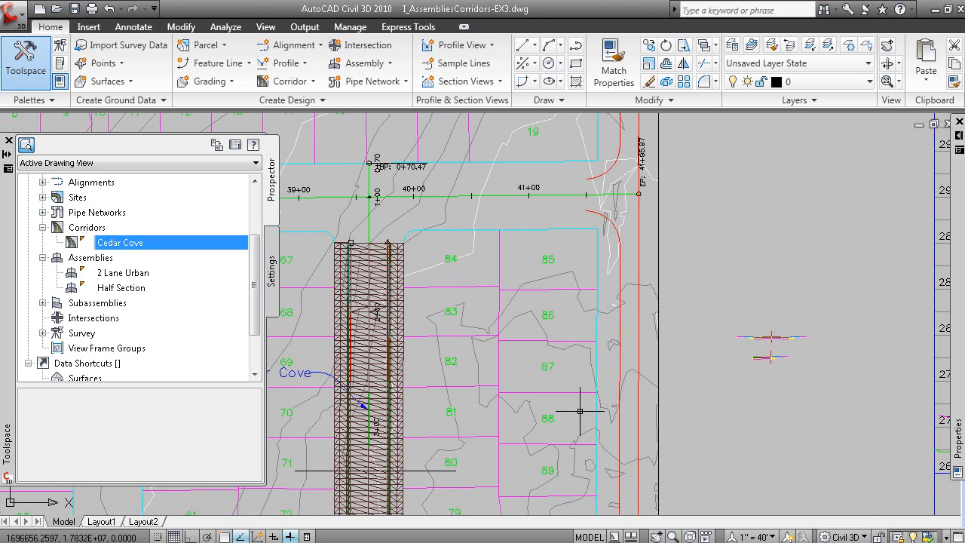
scroll(649, 362, down, 4)
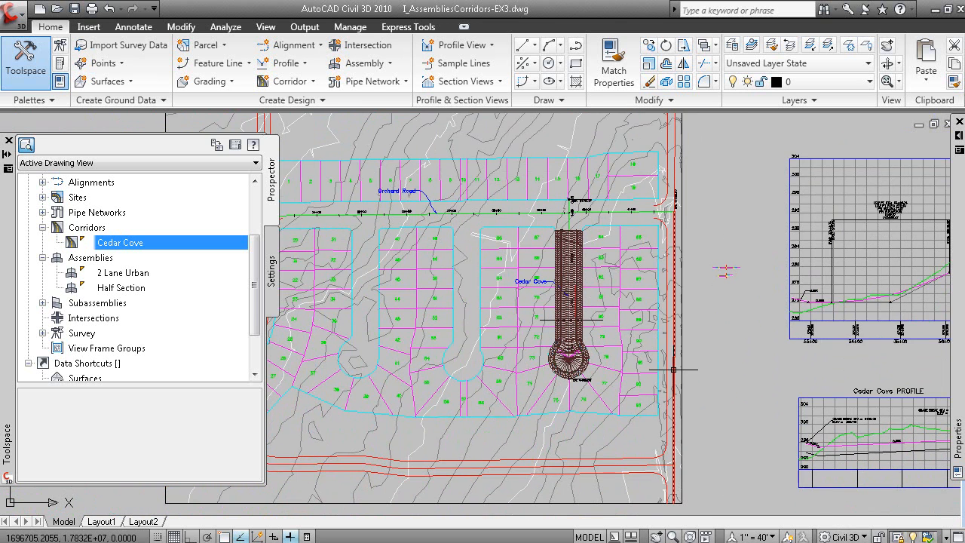
Switch to the lesson slide show and advance past the corridor surface boundaries slide
key(alt+Tab)
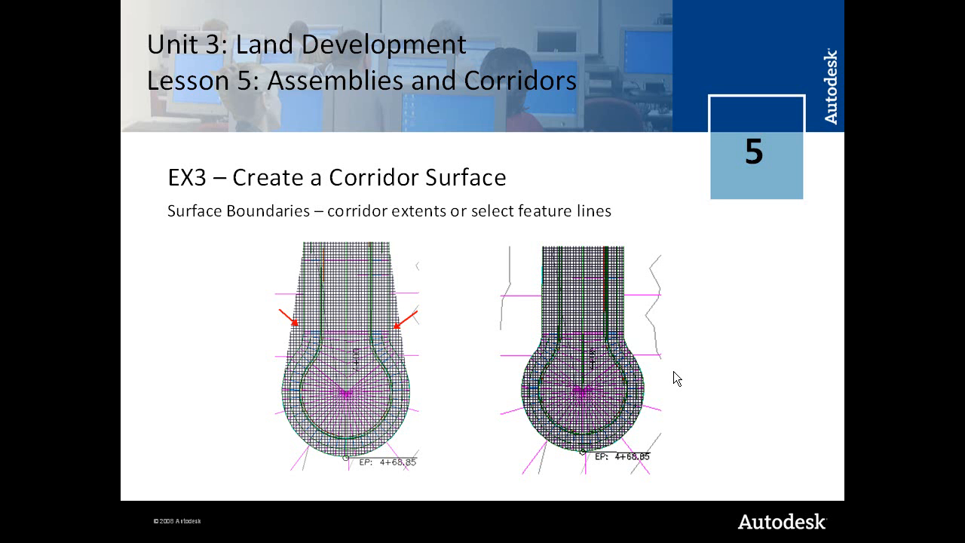
click(521, 360)
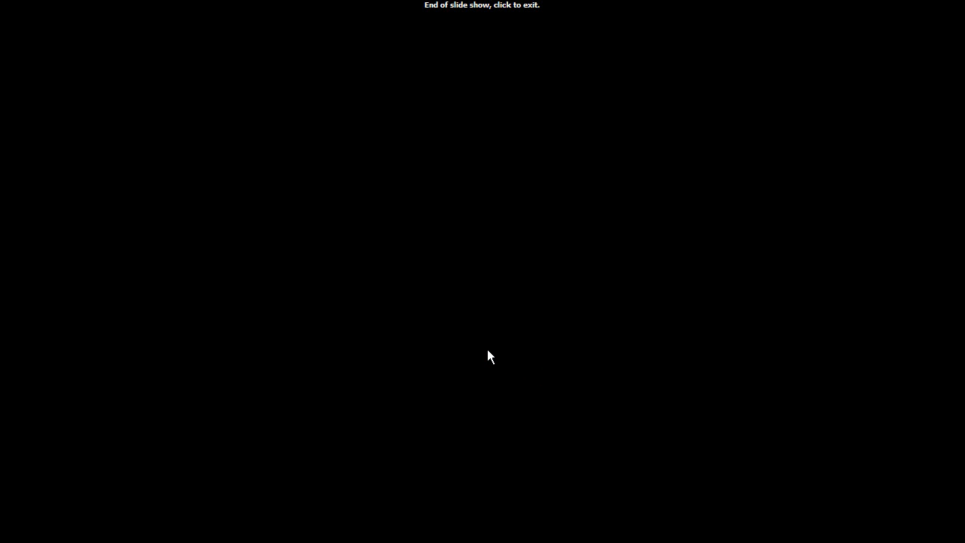